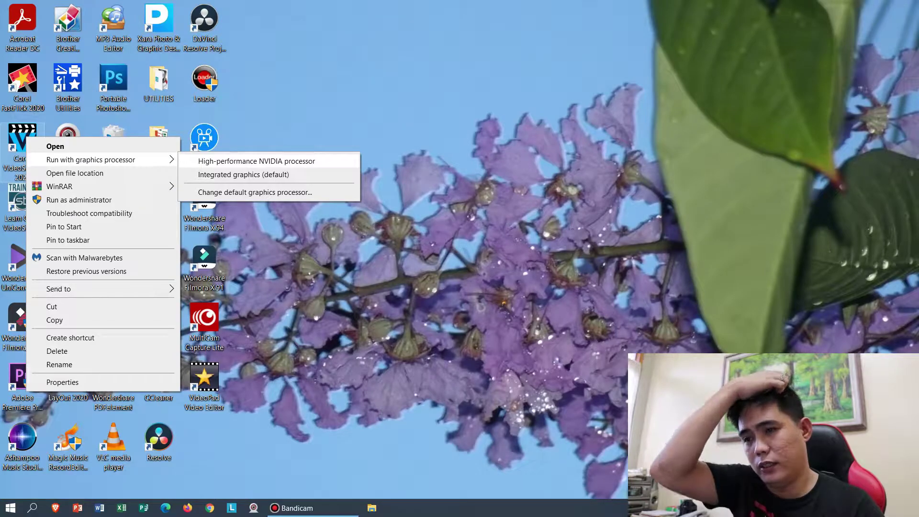
# Launch Corel VideoStudio with the high-performance NVIDIA graphics processor
pyautogui.click(257, 161)
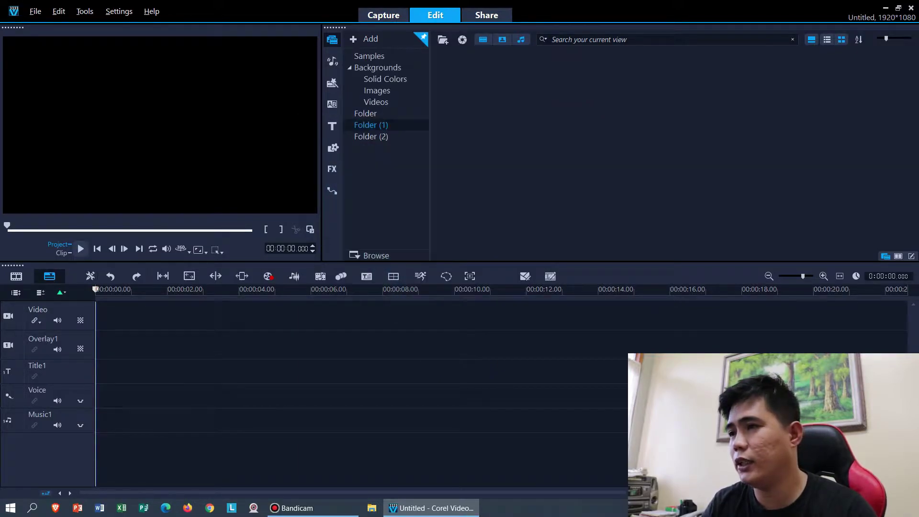
# Insert the MVI_8776 video into the timeline and match the project settings to the video's properties
pyautogui.click(35, 11)
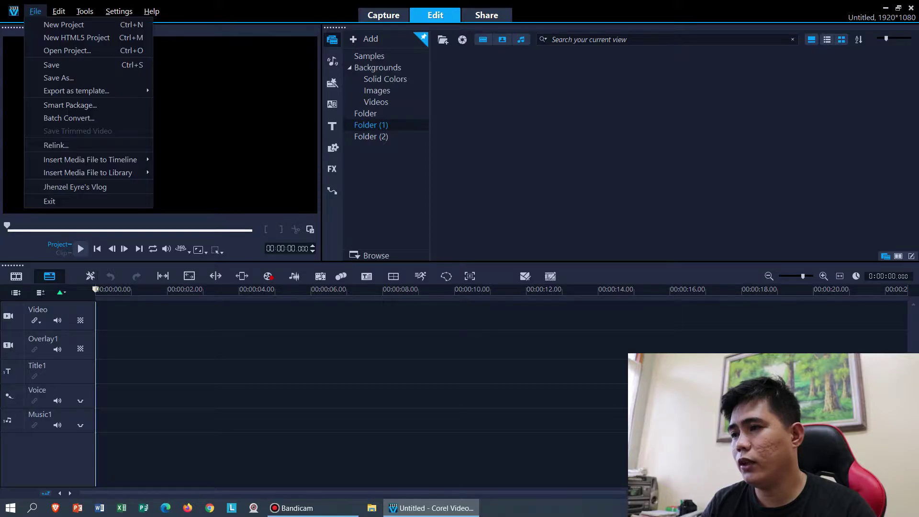
pyautogui.moveTo(90, 160)
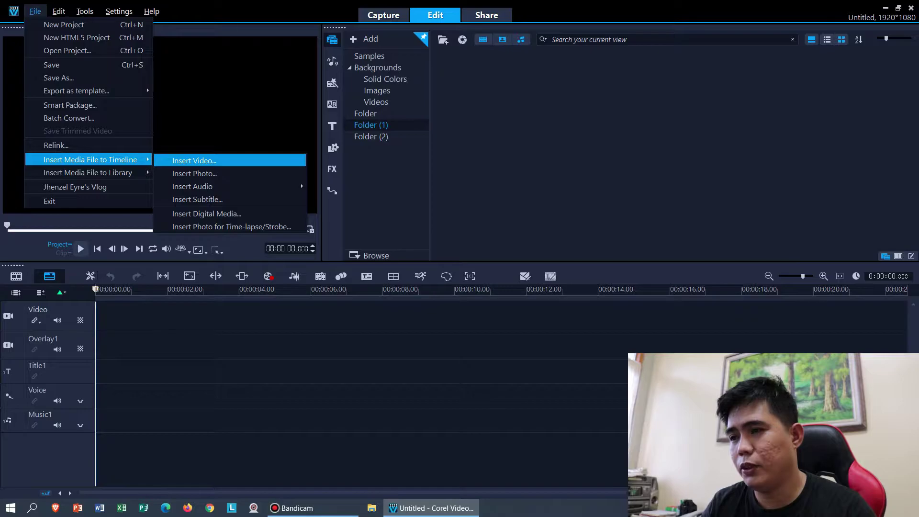
pyautogui.press('Return')
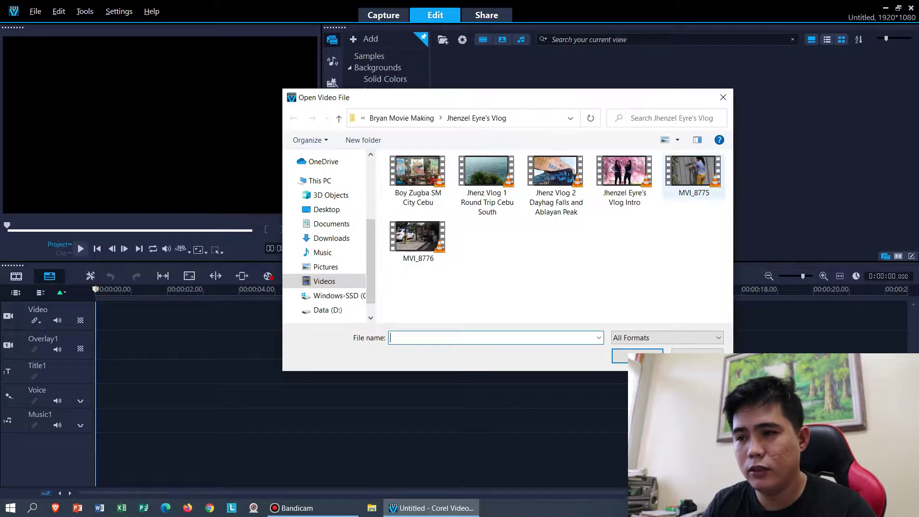
pyautogui.click(418, 241)
pyautogui.click(637, 356)
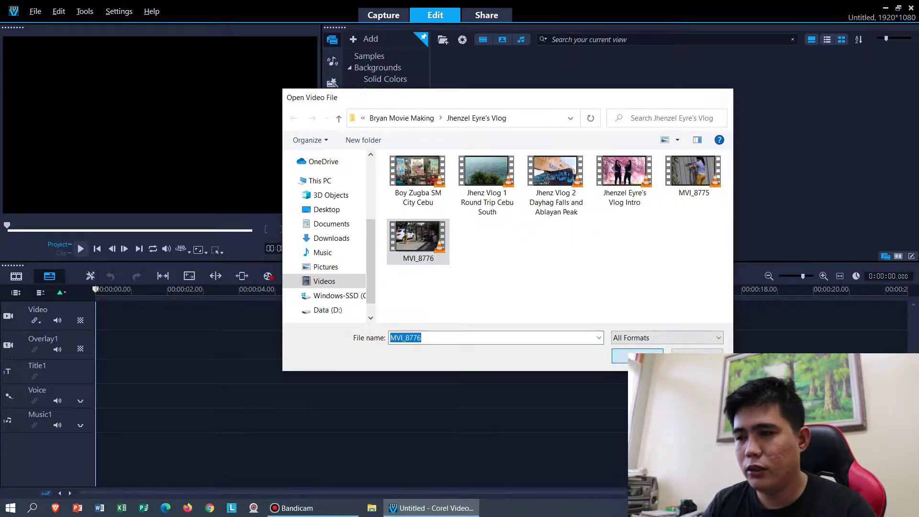
pyautogui.press('Return')
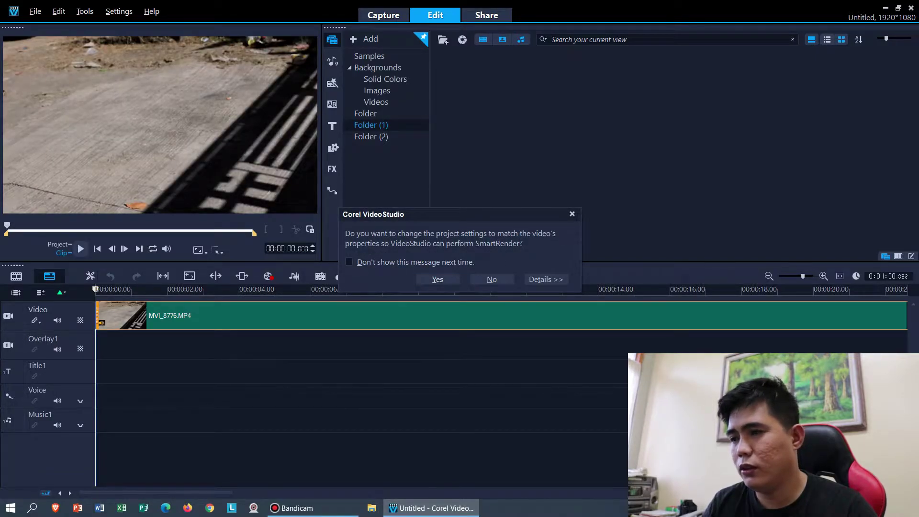
pyautogui.click(437, 279)
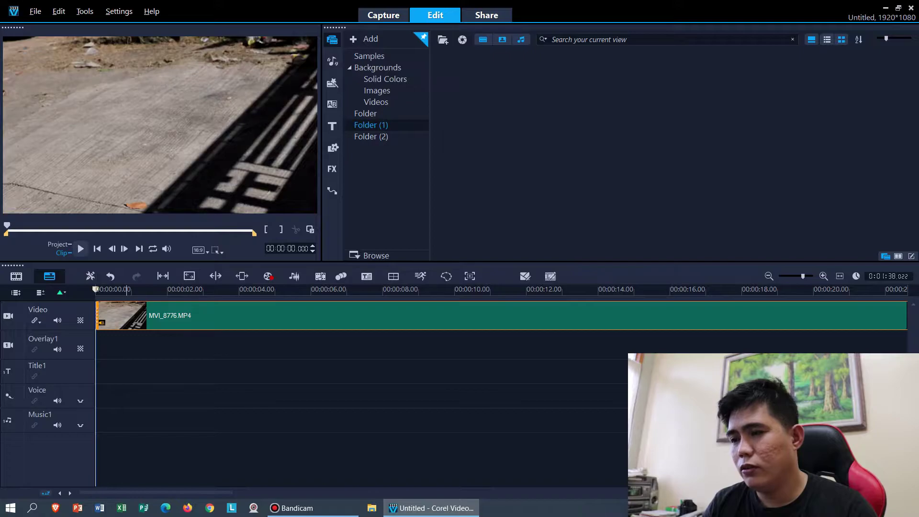
# Play the start of the MVI_8776 clip, then split off its audio and delete the separated audio
pyautogui.press('space')
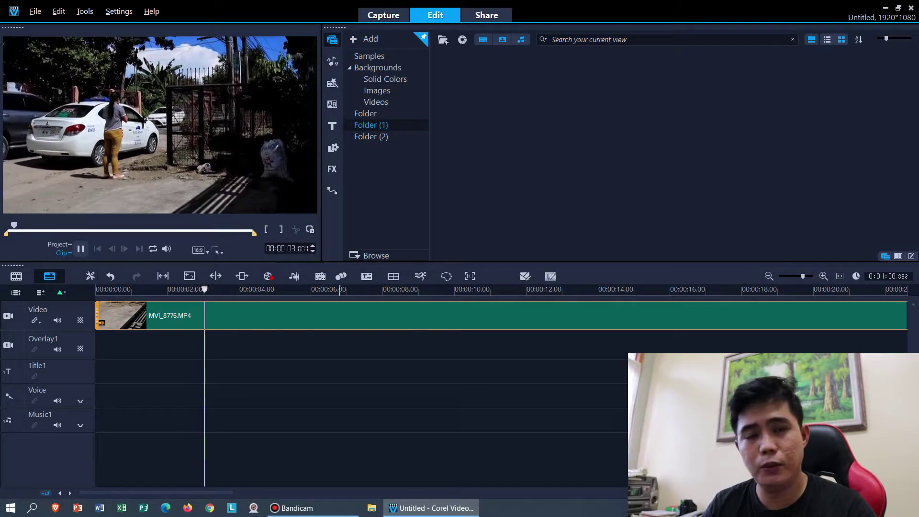
pyautogui.press('space')
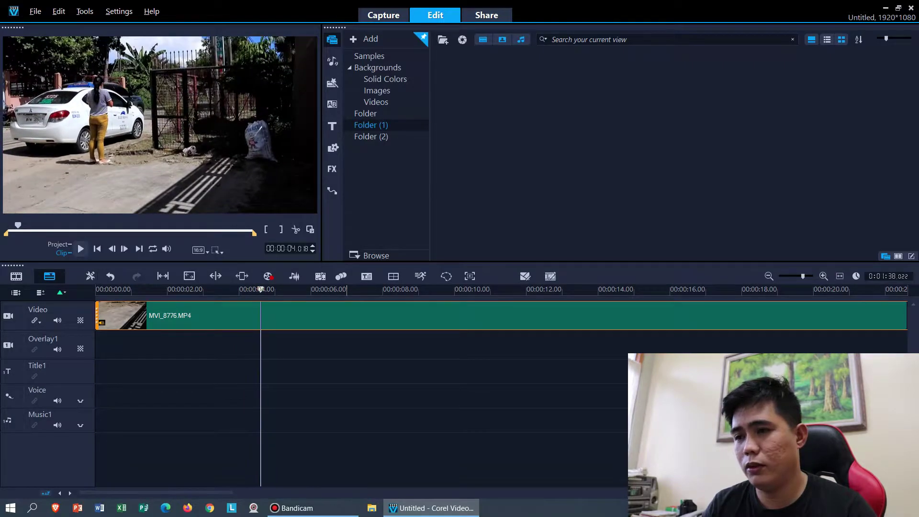
pyautogui.rightClick(345, 316)
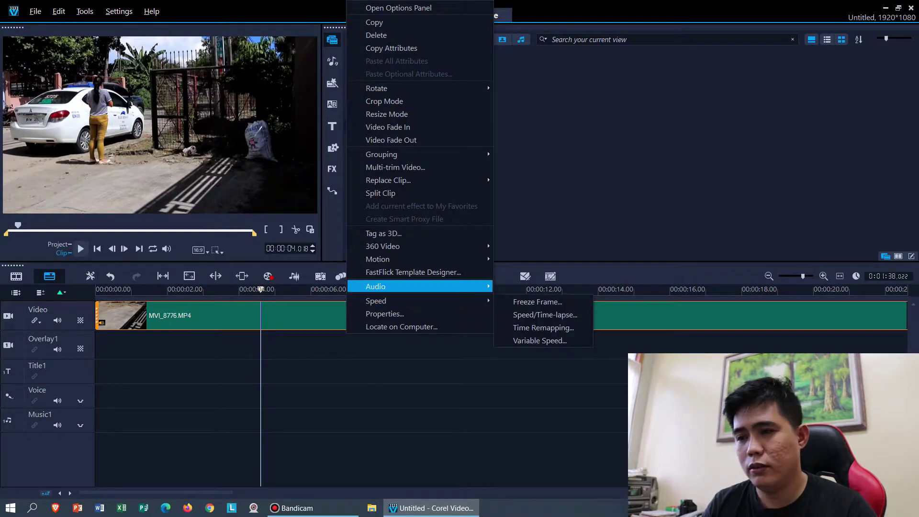
pyautogui.moveTo(383, 286)
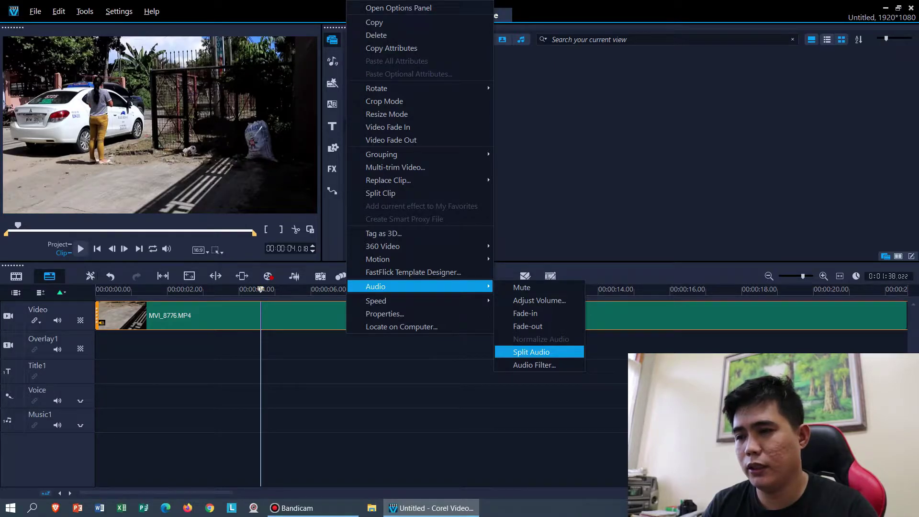
pyautogui.click(531, 352)
pyautogui.press('Delete')
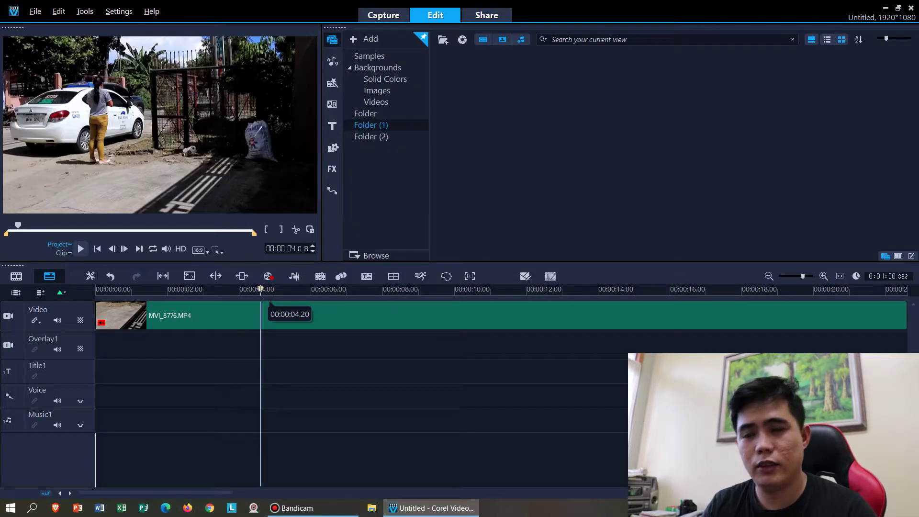
# Split the MVI_8776 clip just before the 9-second mark (00:00:08.025) and delete the first part
pyautogui.press('space')
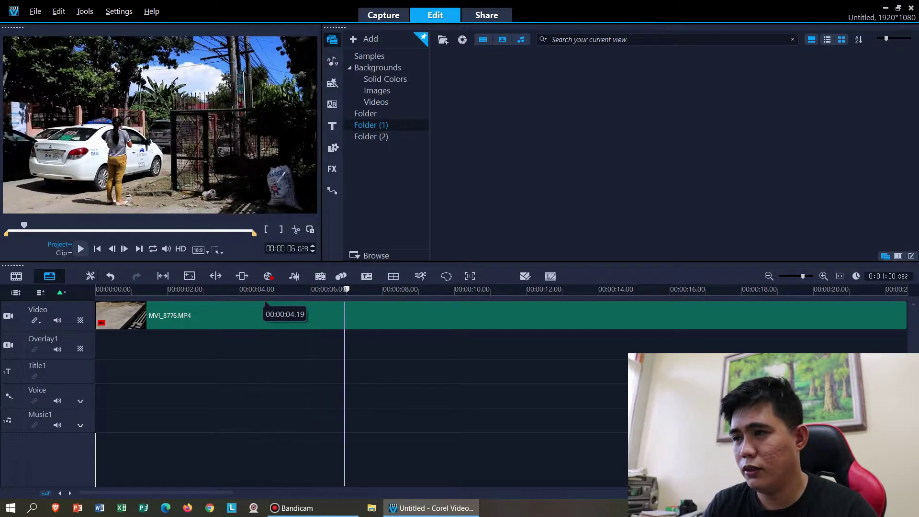
pyautogui.moveTo(420, 289)
pyautogui.mouseDown()
pyautogui.moveTo(473, 289)
pyautogui.moveTo(420, 289)
pyautogui.mouseUp()
pyautogui.press('Left')
pyautogui.press('Left')
pyautogui.press('Left')
pyautogui.press('Left')
pyautogui.press('Left')
pyautogui.press('Left')
pyautogui.press('Left')
pyautogui.press('Left')
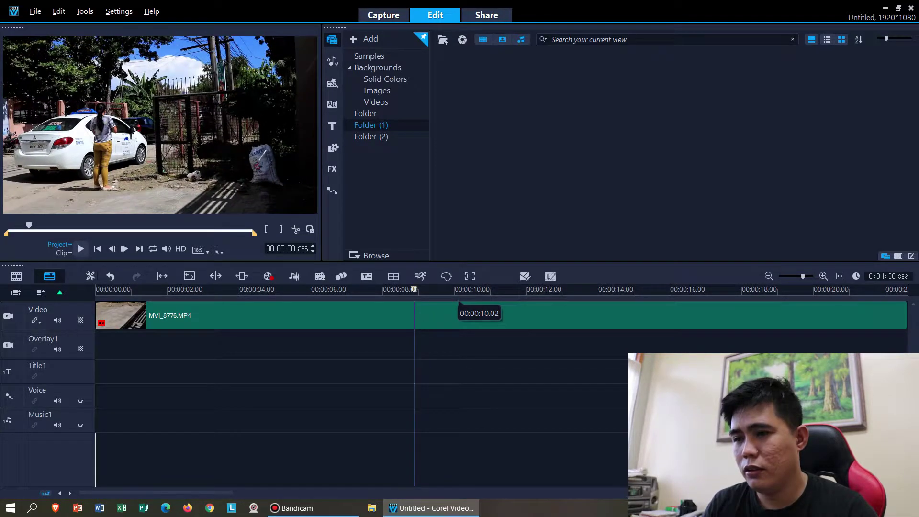
pyautogui.click(458, 308)
pyautogui.click(295, 230)
pyautogui.click(280, 316)
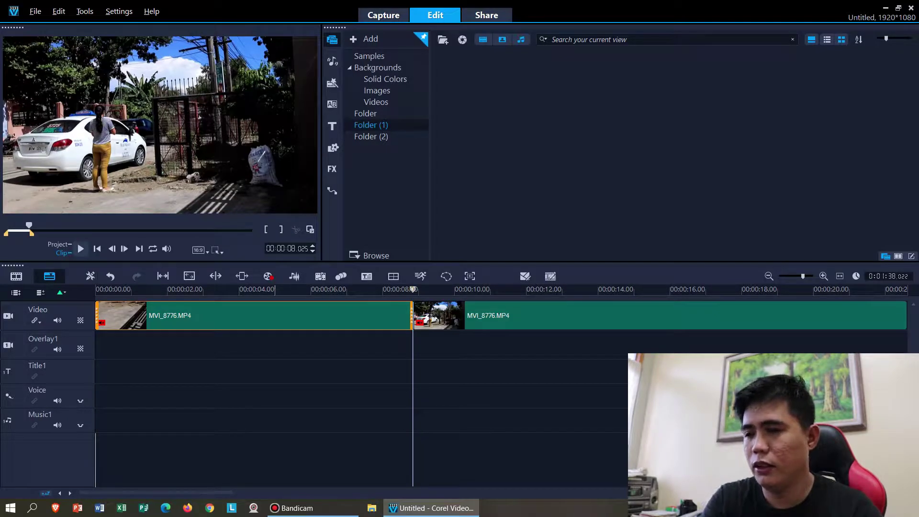
pyautogui.hotkey('ctrl', 'z')
# Split the remaining MVI_8776 clip at 00:00:04.000
pyautogui.moveTo(412, 289); pyautogui.dragTo(239, 289)
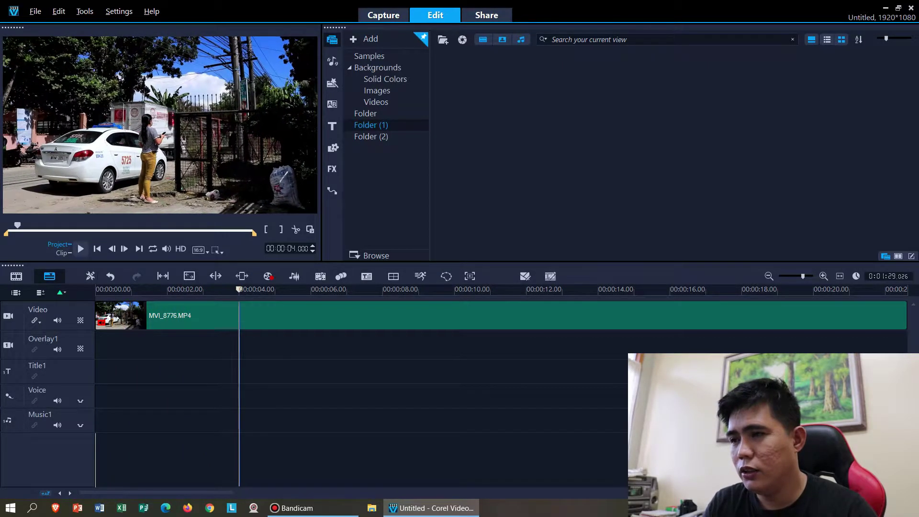
pyautogui.click(263, 315)
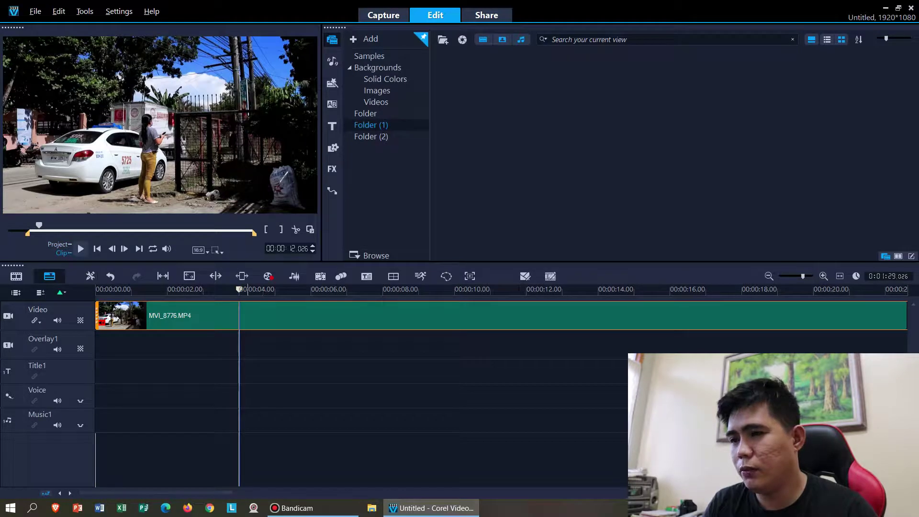
pyautogui.hotkey('ctrl', 'i')
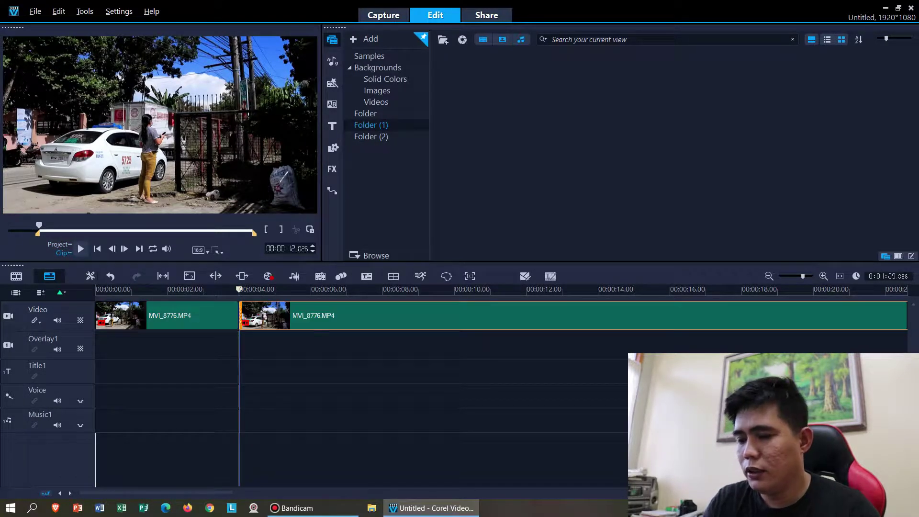
# Save the project in the My Projects folder, using the vlogger's short name as the file name
pyautogui.hotkey('ctrl', 's')
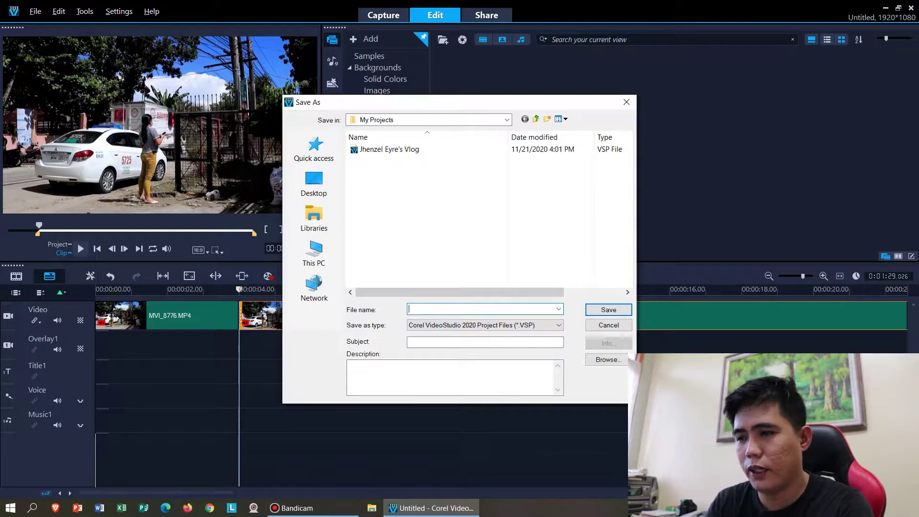
pyautogui.write('J')
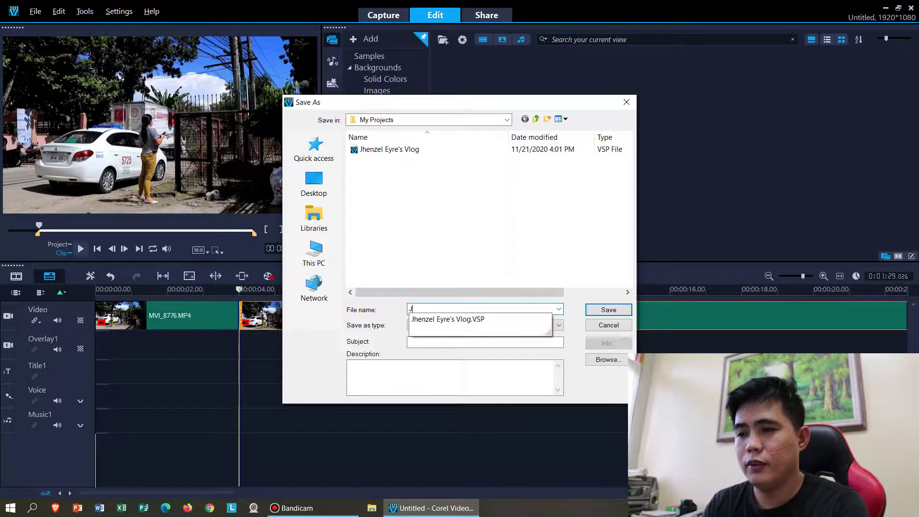
pyautogui.write('henz')
pyautogui.press('Return')
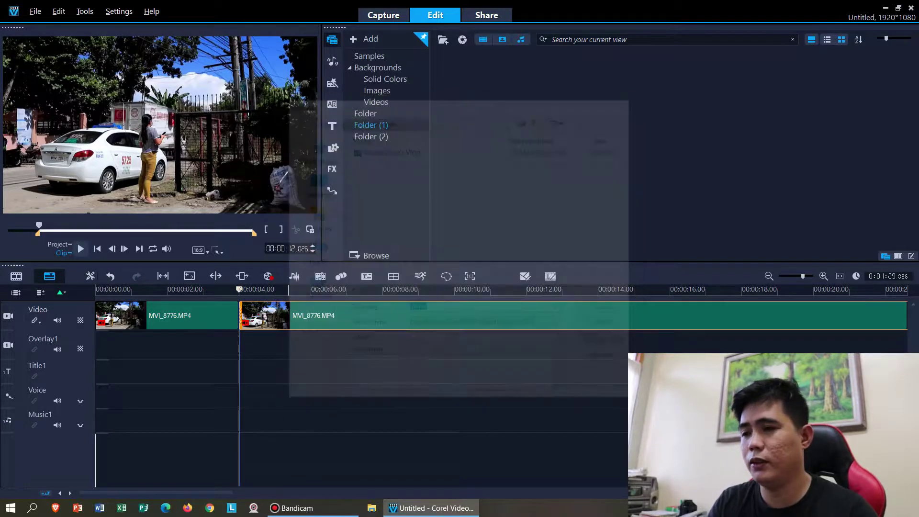
# Split the second clip at about 16 seconds and delete the section between 4 and 16 seconds
pyautogui.moveTo(240, 289); pyautogui.dragTo(381, 289)
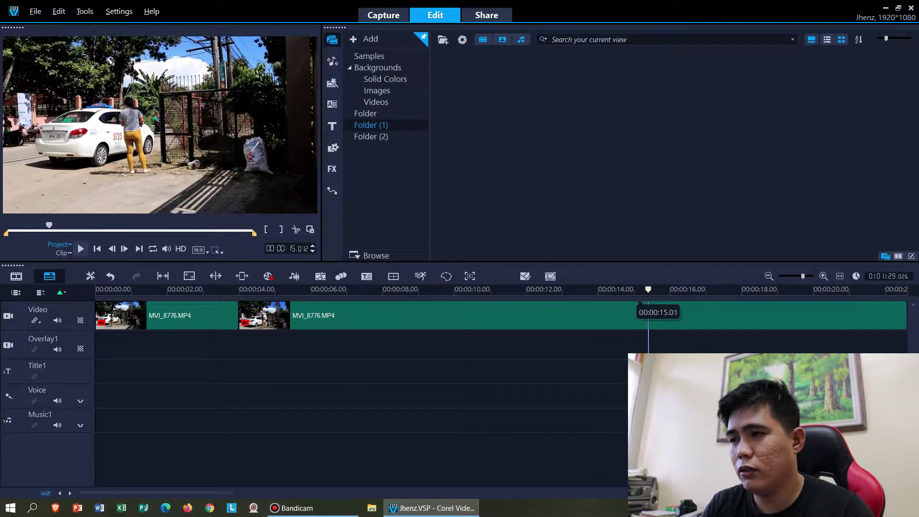
pyautogui.press('Right')
pyautogui.press('Right')
pyautogui.press('Right')
pyautogui.press('Right')
pyautogui.press('Left')
pyautogui.press('Left')
pyautogui.press('Left')
pyautogui.press('Left')
pyautogui.press('Left')
pyautogui.press('Left')
pyautogui.press('Left')
pyautogui.press('Left')
pyautogui.press('Left')
pyautogui.press('Left')
pyautogui.press('Left')
pyautogui.press('Left')
pyautogui.press('Left')
pyautogui.press('Left')
pyautogui.press('Left')
pyautogui.press('Left')
pyautogui.press('Left')
pyautogui.press('Left')
pyautogui.press('Left')
pyautogui.press('Left')
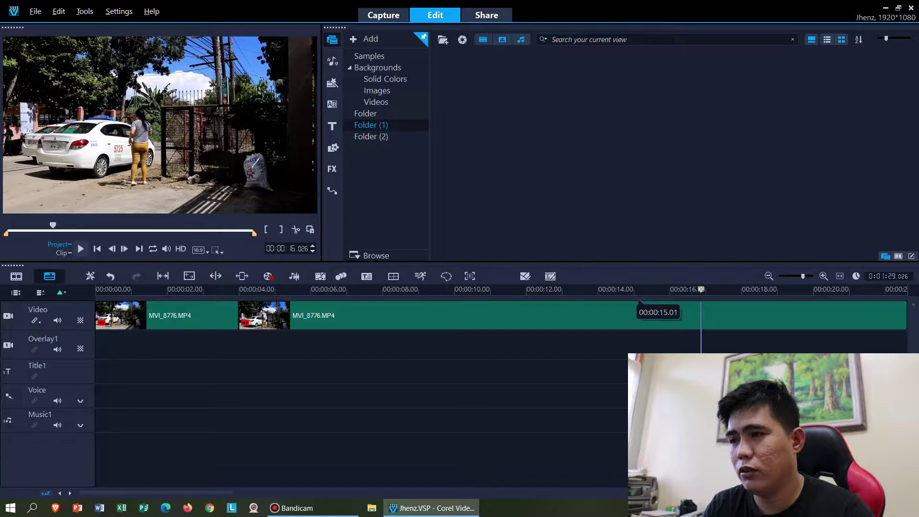
pyautogui.click(602, 316)
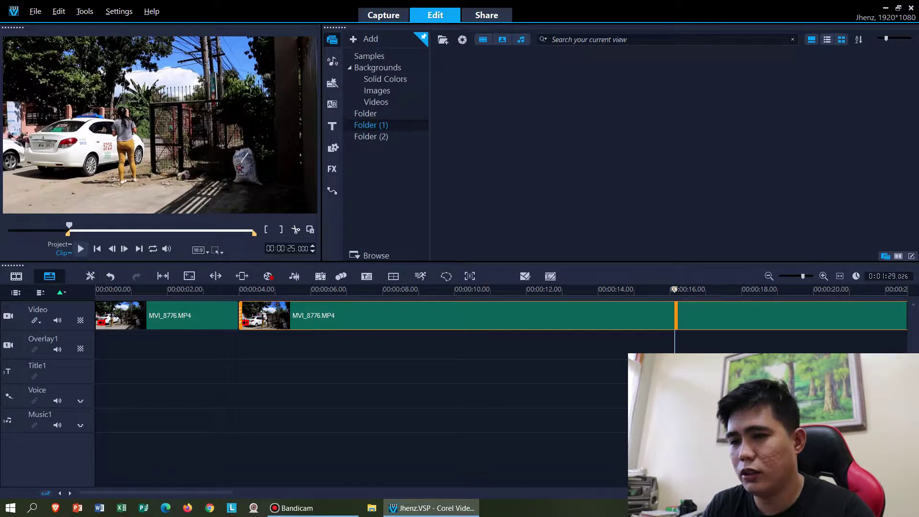
pyautogui.click(327, 315)
pyautogui.press('Delete')
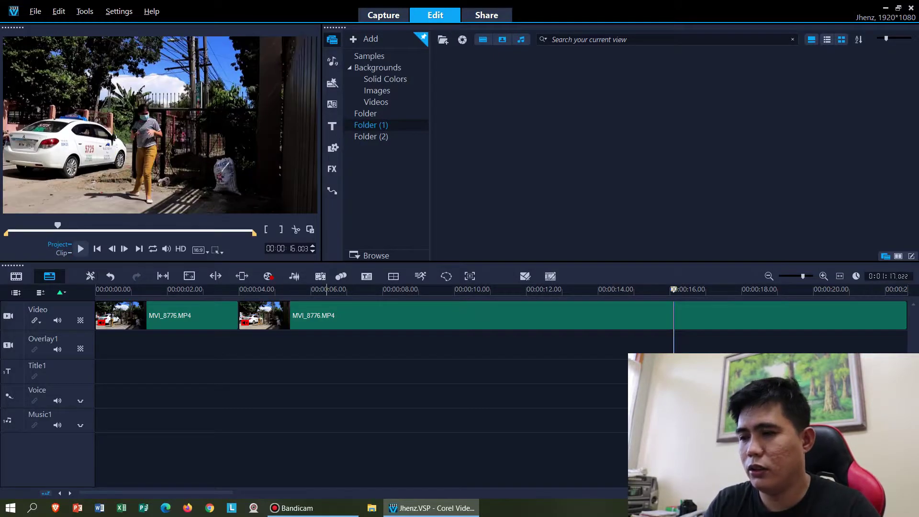
# Split the second clip at about 17 seconds on the timeline, where the woman waves at the camera
pyautogui.click(236, 290)
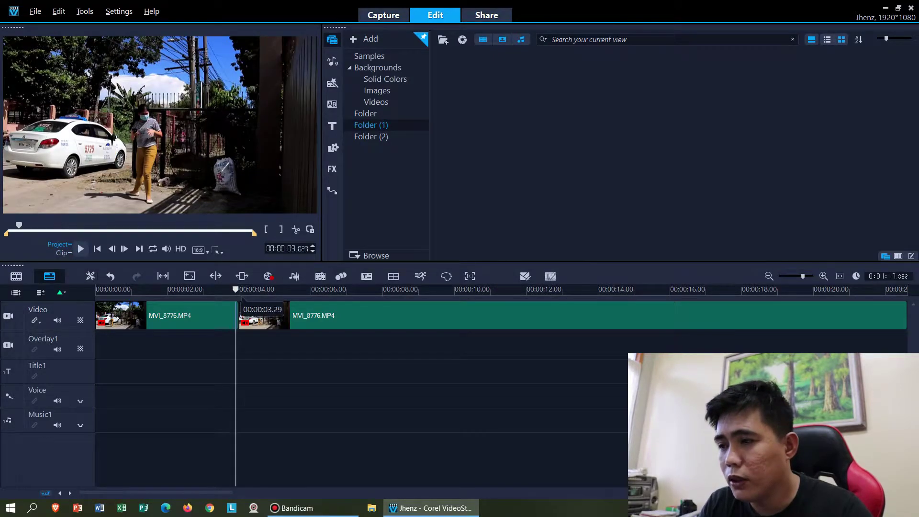
pyautogui.moveTo(236, 289); pyautogui.dragTo(333, 290)
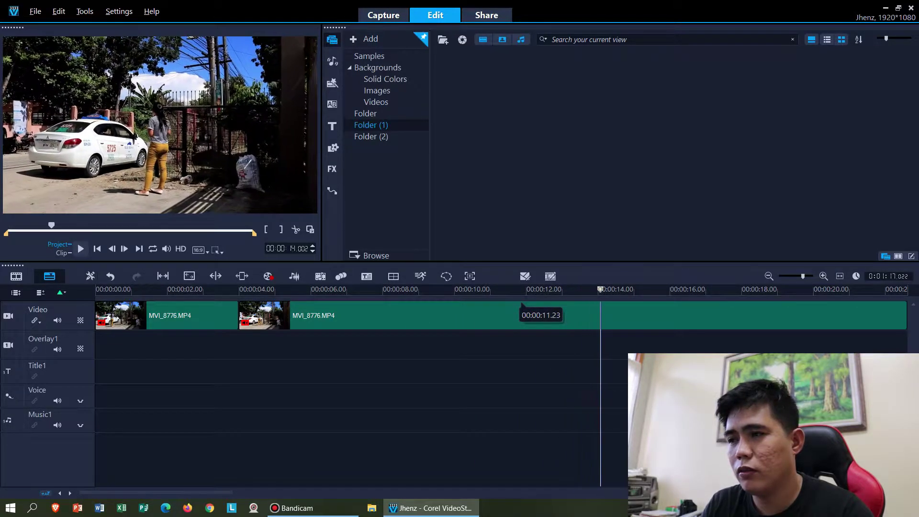
pyautogui.moveTo(649, 290); pyautogui.dragTo(629, 289)
pyautogui.press('Left')
pyautogui.press('Left')
pyautogui.press('Left')
pyautogui.press('Left')
pyautogui.press('Left')
pyautogui.press('Left')
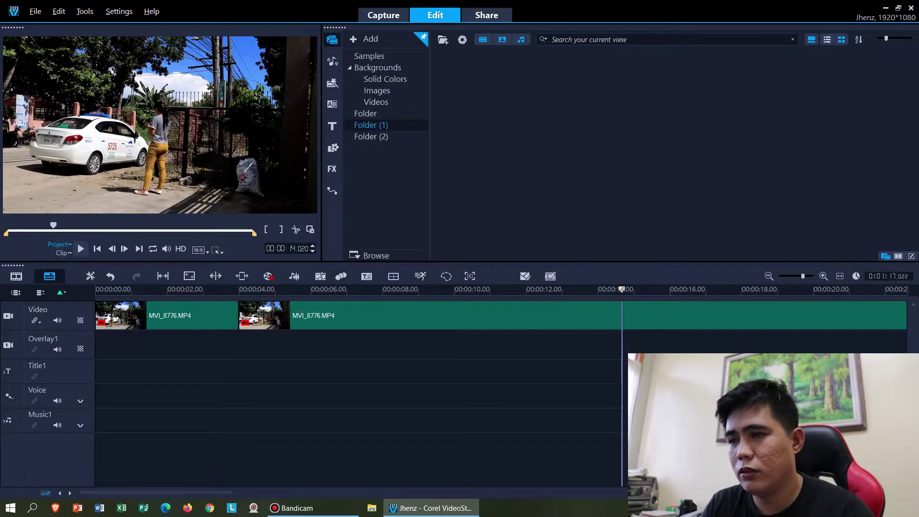
pyautogui.moveTo(622, 290); pyautogui.dragTo(693, 289)
pyautogui.press('Right')
pyautogui.press('Right')
pyautogui.press('Right')
pyautogui.press('Right')
pyautogui.press('Right')
pyautogui.press('Right')
pyautogui.press('Right')
pyautogui.press('Right')
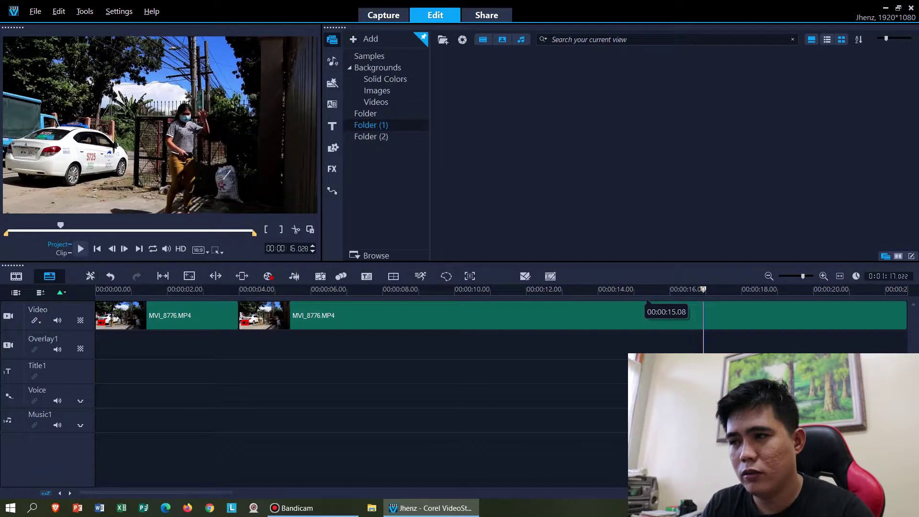
pyautogui.press('Right')
pyautogui.press('Right')
pyautogui.press('Right')
pyautogui.press('Right')
pyautogui.press('Right')
pyautogui.press('Right')
pyautogui.click(647, 303)
pyautogui.click(296, 230)
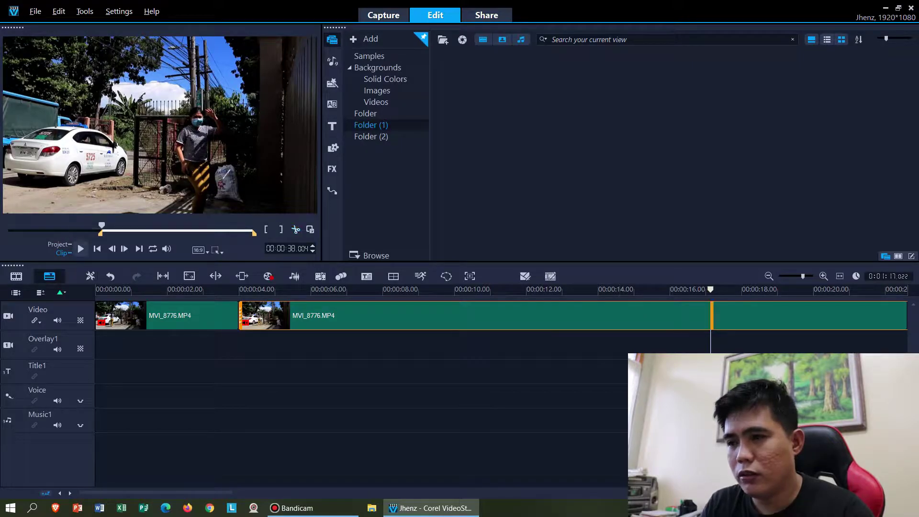
# Customize the middle clip's static Pan & Zoom by enlarging the crop area and repositioning it around the white taxi, woman and gate
pyautogui.doubleClick(309, 315)
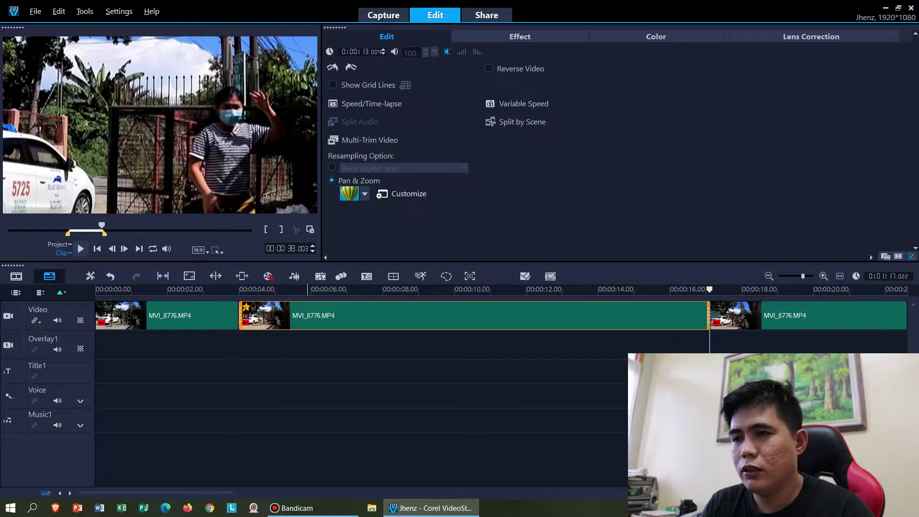
pyautogui.click(408, 193)
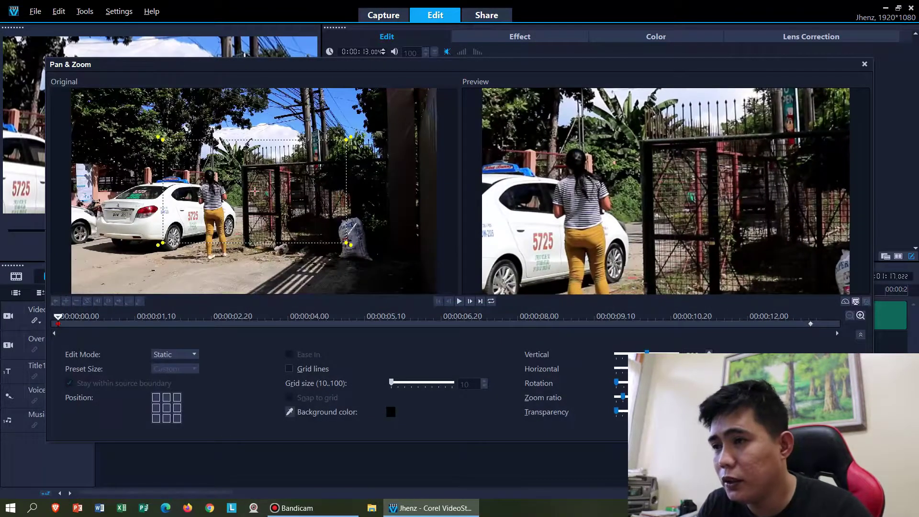
pyautogui.moveTo(254, 191); pyautogui.dragTo(238, 209)
pyautogui.moveTo(330, 158); pyautogui.dragTo(365, 138)
pyautogui.moveTo(238, 209); pyautogui.dragTo(216, 201)
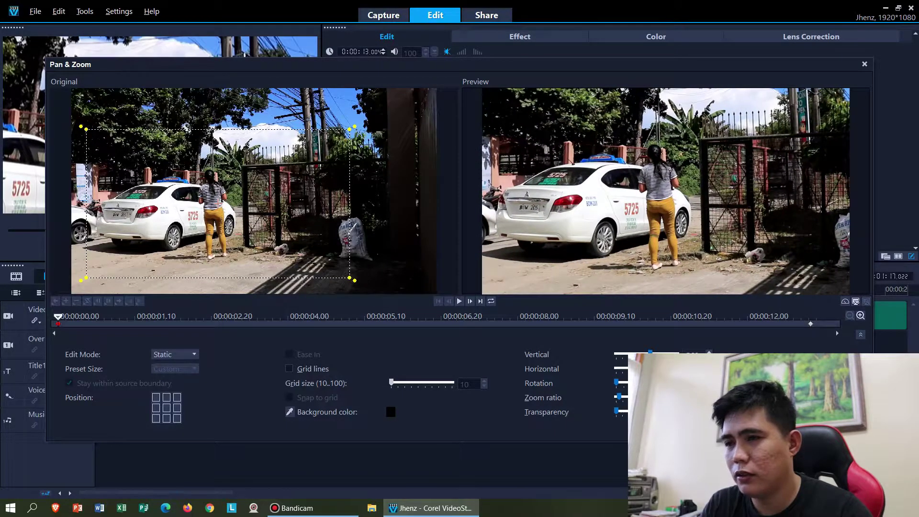
pyautogui.press('space')
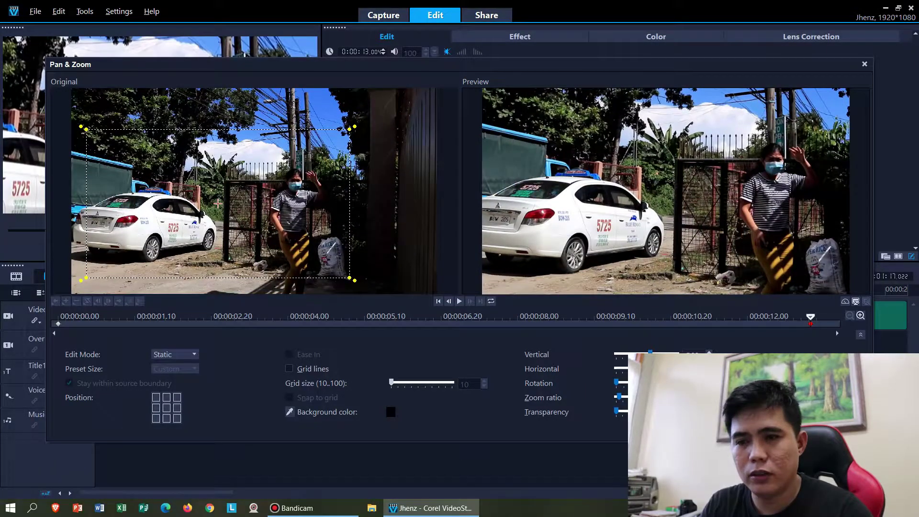
pyautogui.press('Return')
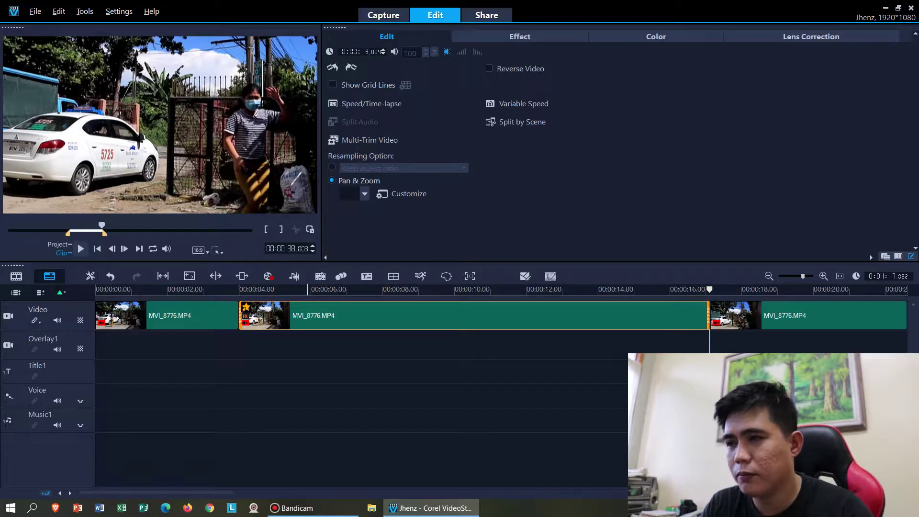
# Split the last clip at about 36 seconds on the timeline, where the rider stands near the gate with the parcel
pyautogui.scroll(-10, 501, 393)
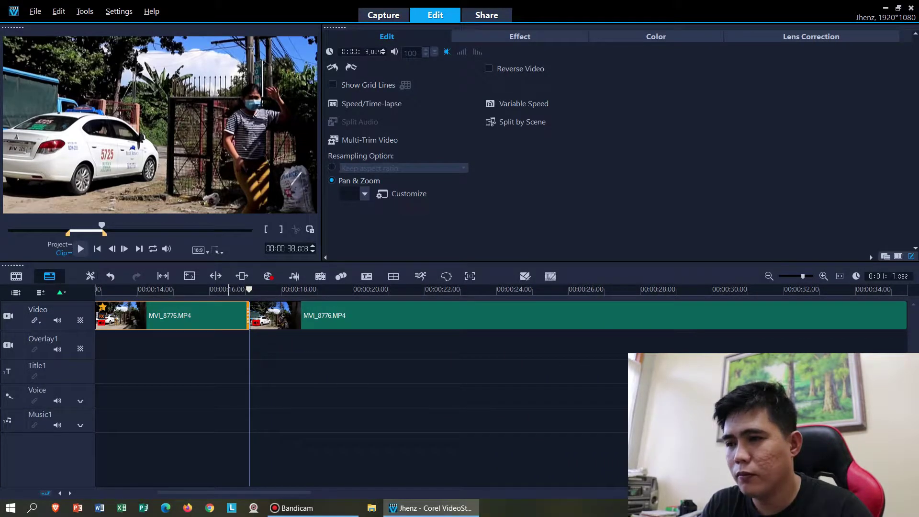
pyautogui.click(259, 308)
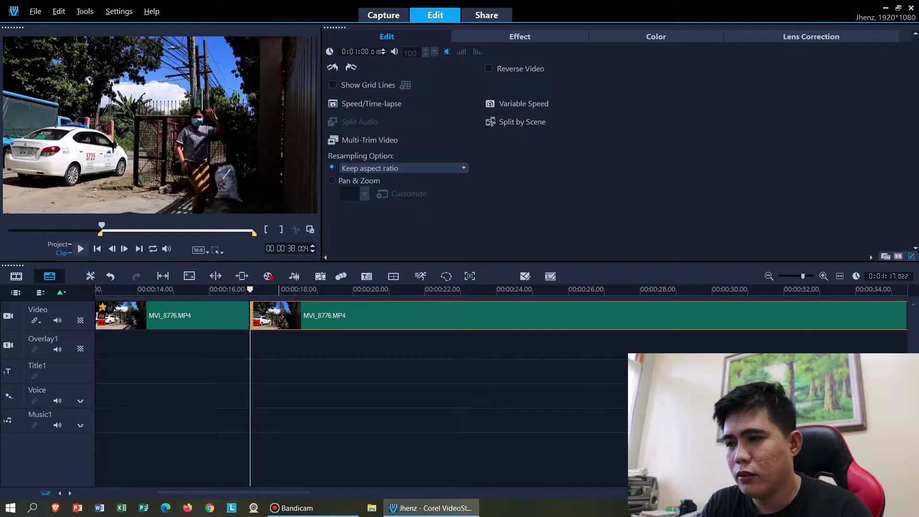
pyautogui.press('space')
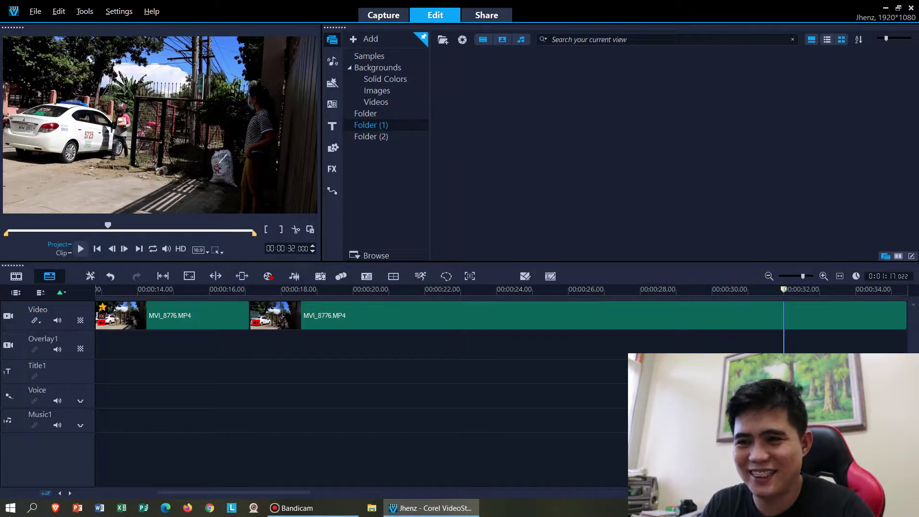
pyautogui.moveTo(783, 290); pyautogui.dragTo(788, 289)
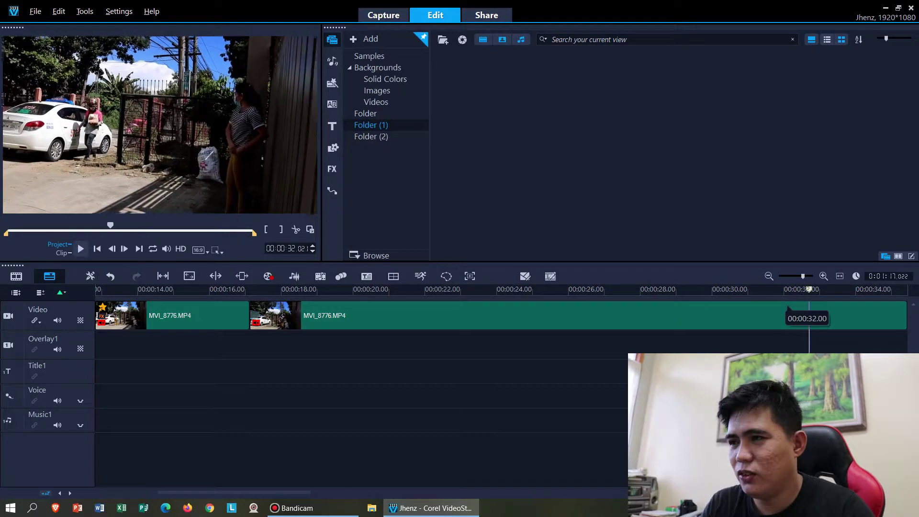
pyautogui.moveTo(830, 290); pyautogui.dragTo(792, 290)
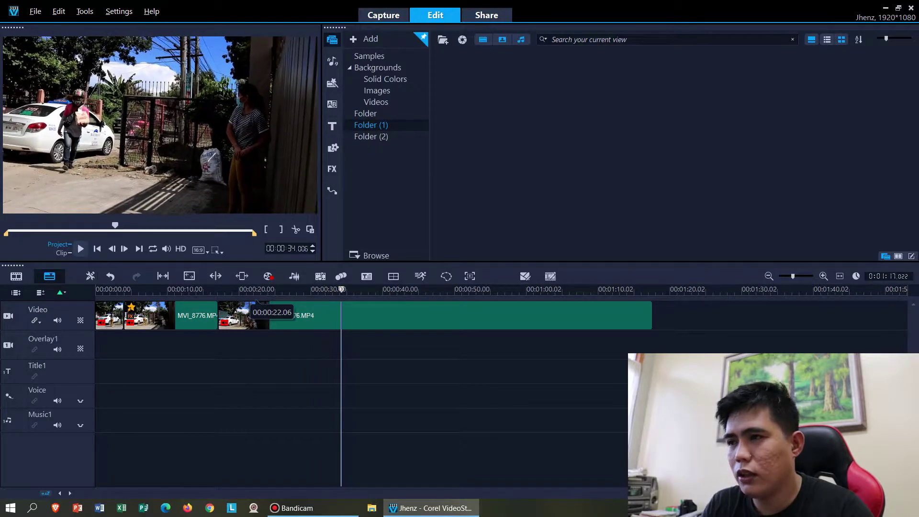
pyautogui.moveTo(363, 290); pyautogui.dragTo(354, 290)
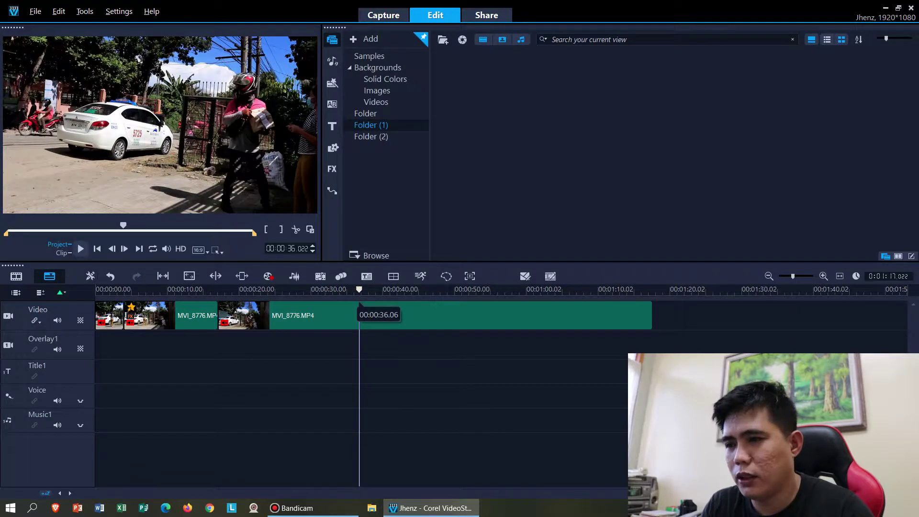
pyautogui.click(358, 309)
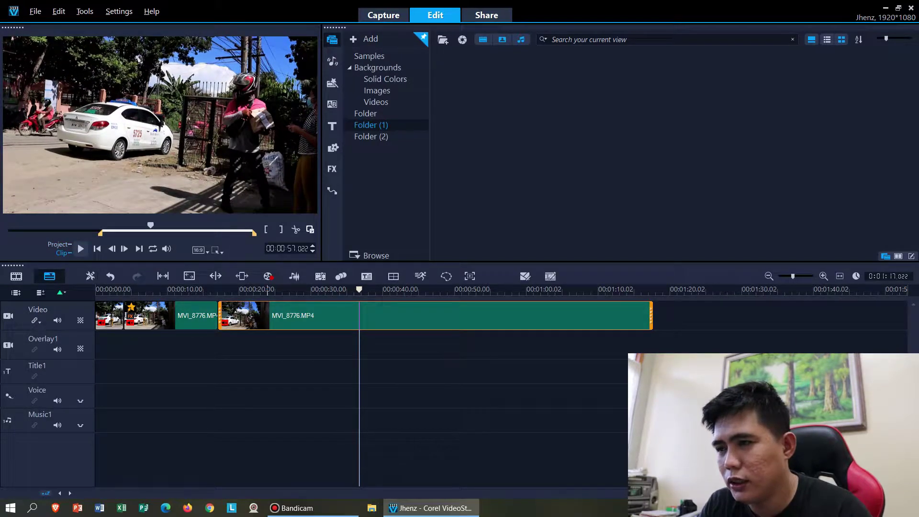
pyautogui.click(295, 230)
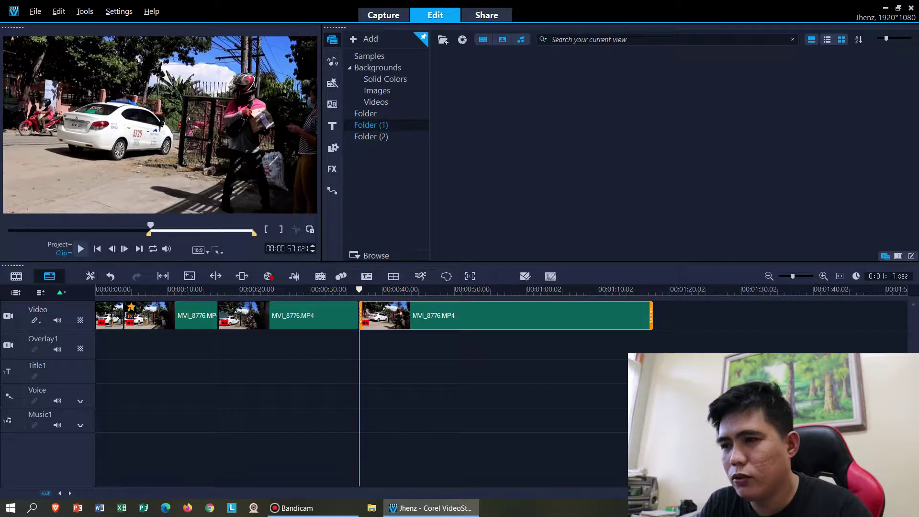
# Enable Pan & Zoom on the third clip, then enlarge the static crop area and position it around the woman and gate
pyautogui.doubleClick(307, 315)
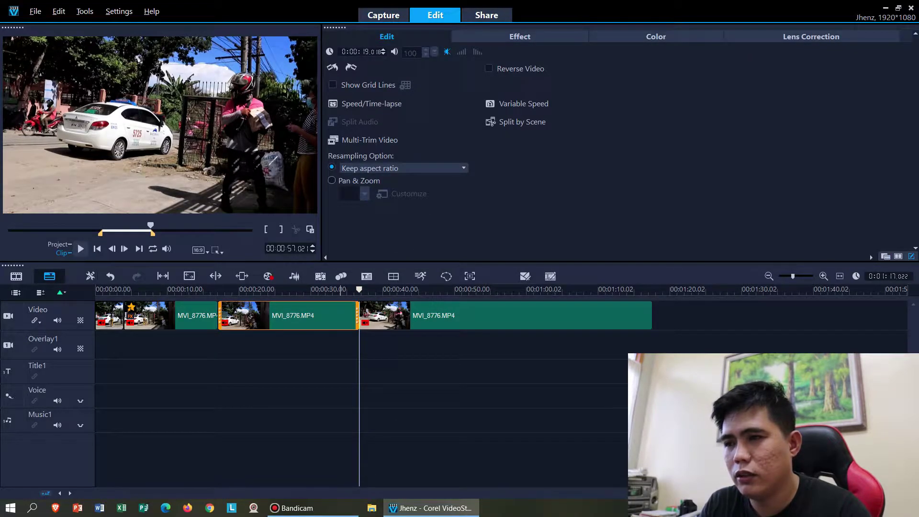
pyautogui.click(331, 181)
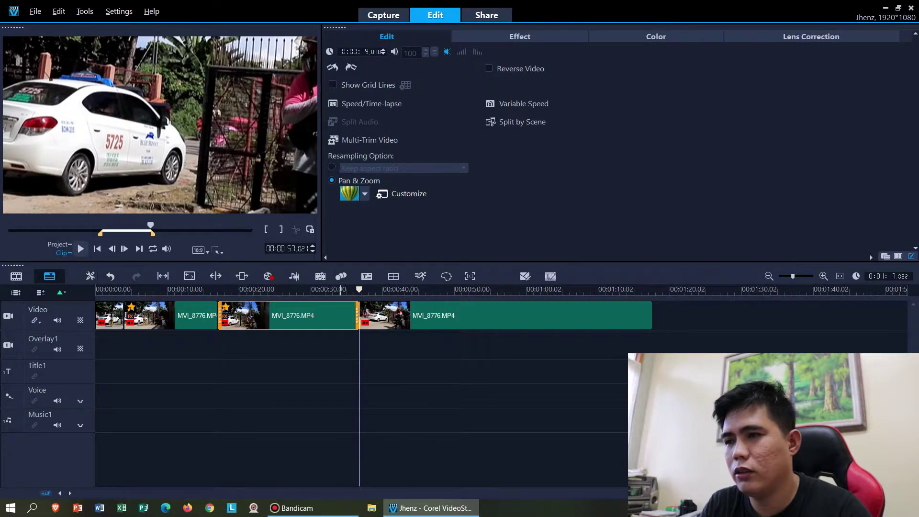
pyautogui.click(408, 194)
pyautogui.moveTo(254, 191); pyautogui.dragTo(290, 209)
pyautogui.moveTo(380, 261); pyautogui.dragTo(412, 278)
pyautogui.moveTo(290, 209); pyautogui.dragTo(301, 216)
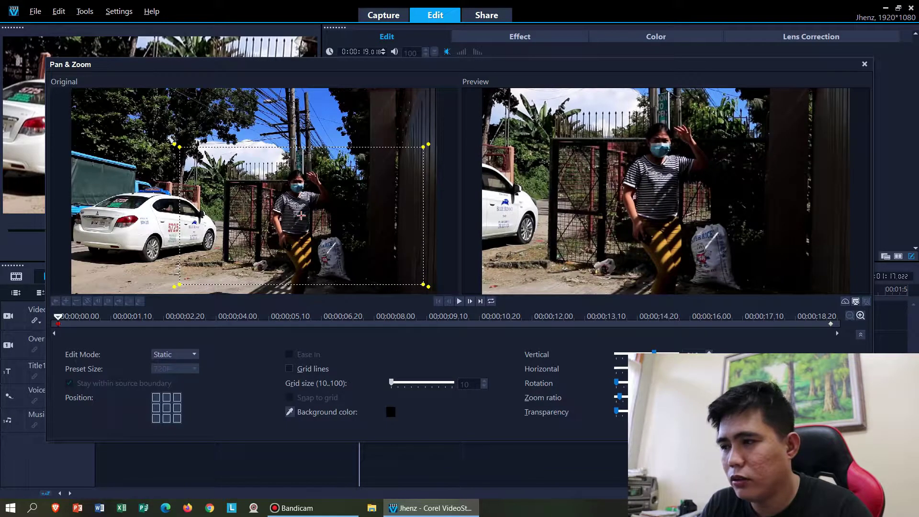
pyautogui.press('space')
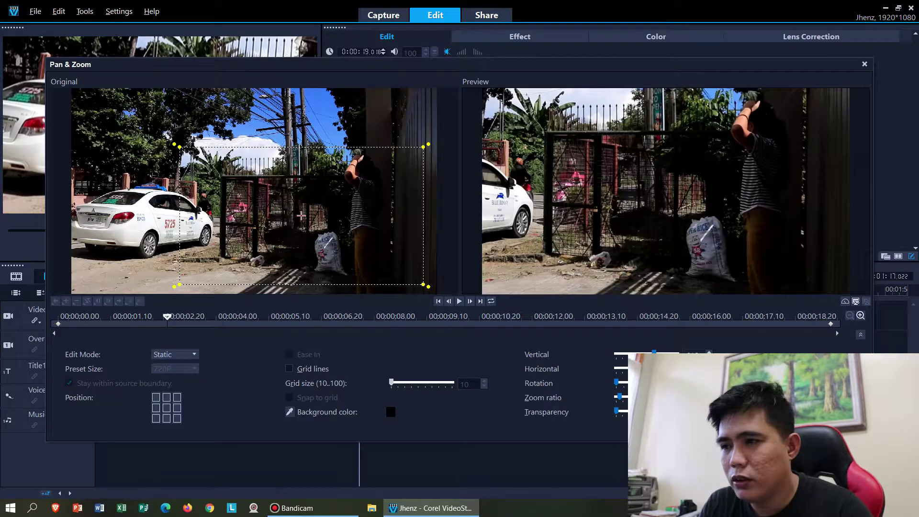
pyautogui.moveTo(300, 216); pyautogui.dragTo(300, 201)
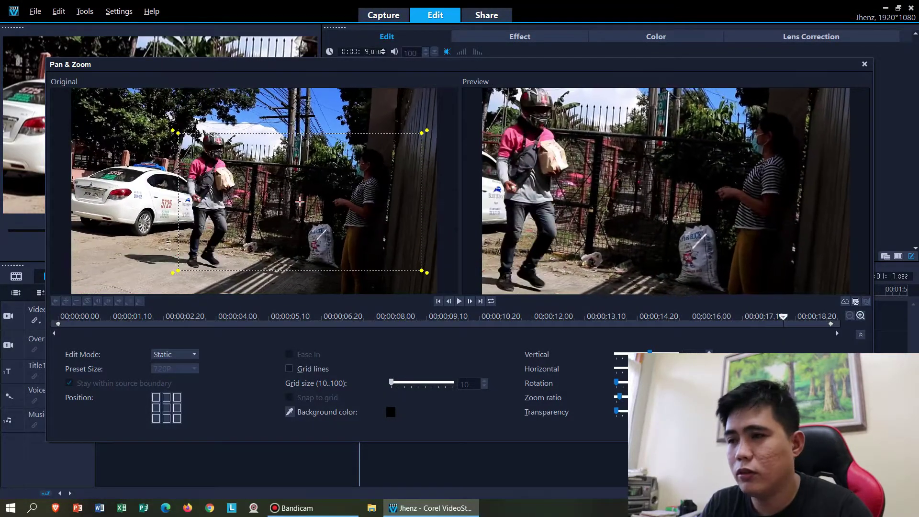
# Enlarge the third clip's static crop area further and reposition it to frame the white taxi, rider and woman, then apply it
pyautogui.click(709, 399)
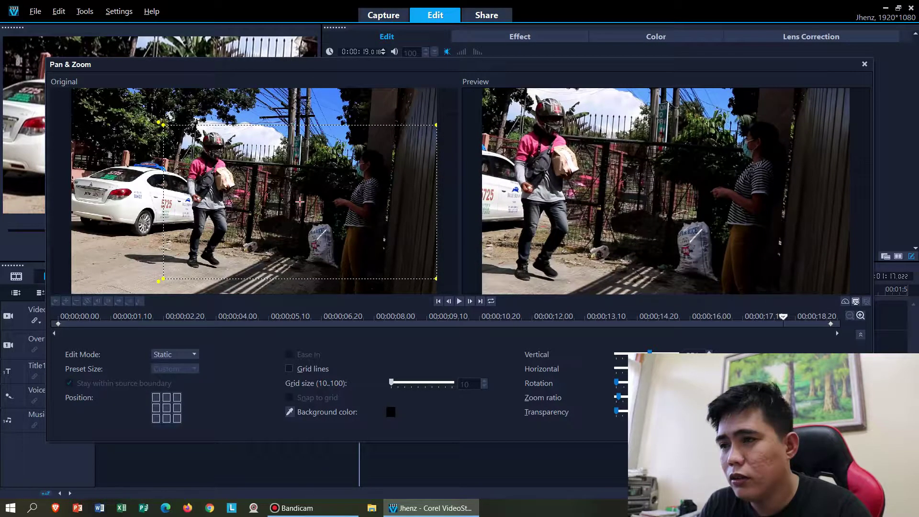
pyautogui.scroll(-1, 300, 201)
pyautogui.moveTo(299, 202); pyautogui.dragTo(282, 190)
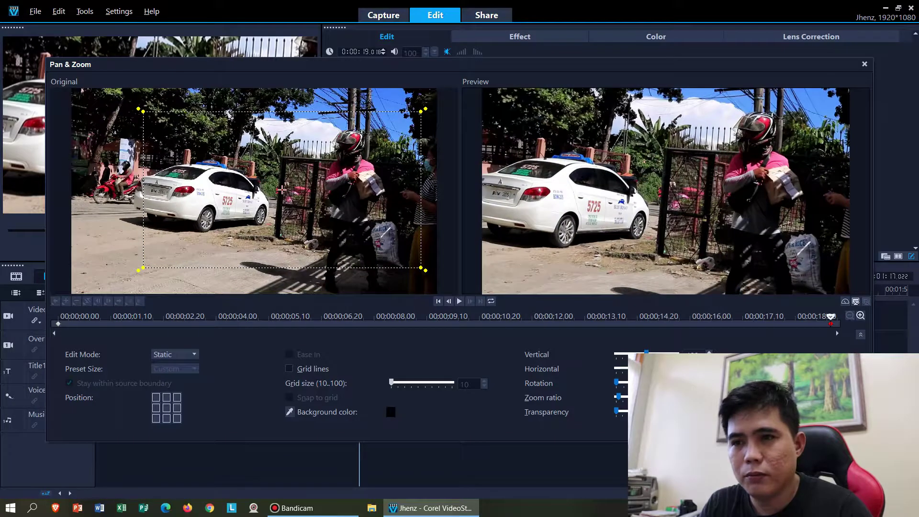
pyautogui.moveTo(830, 317); pyautogui.dragTo(632, 317)
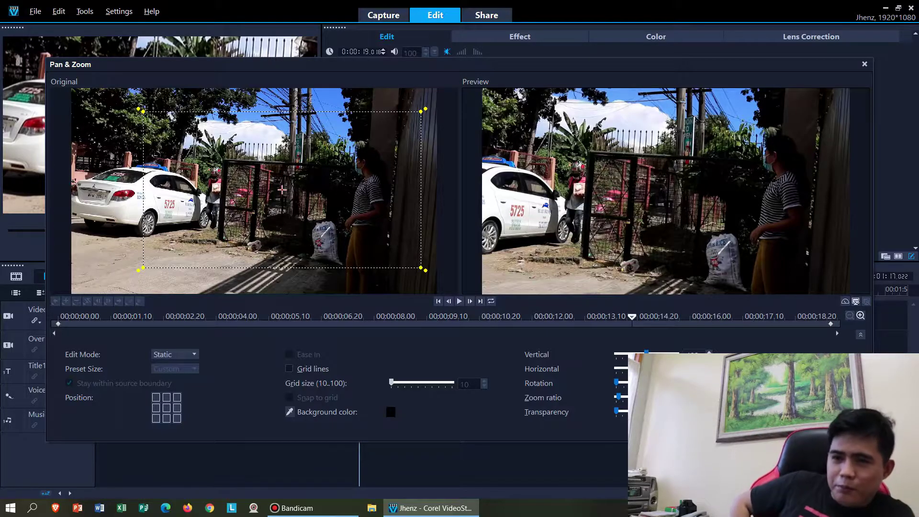
pyautogui.moveTo(632, 317); pyautogui.dragTo(550, 316)
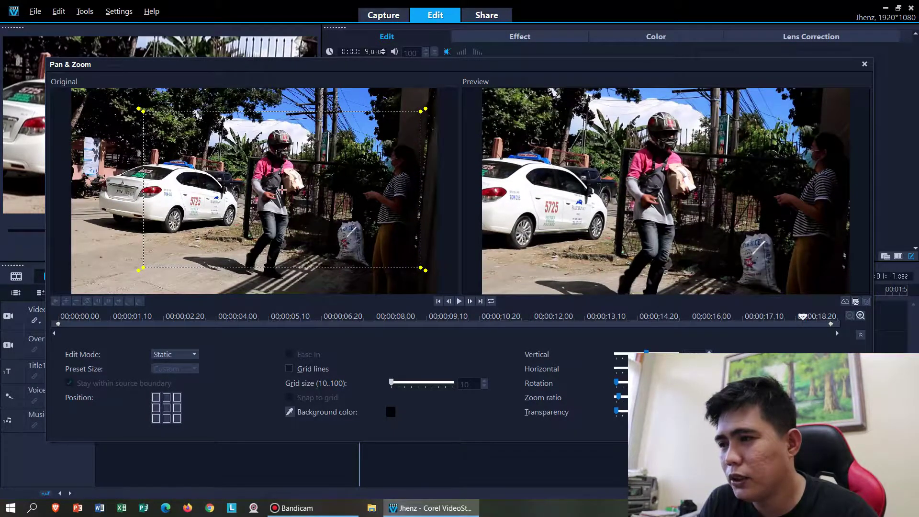
pyautogui.scroll(-3, 282, 189)
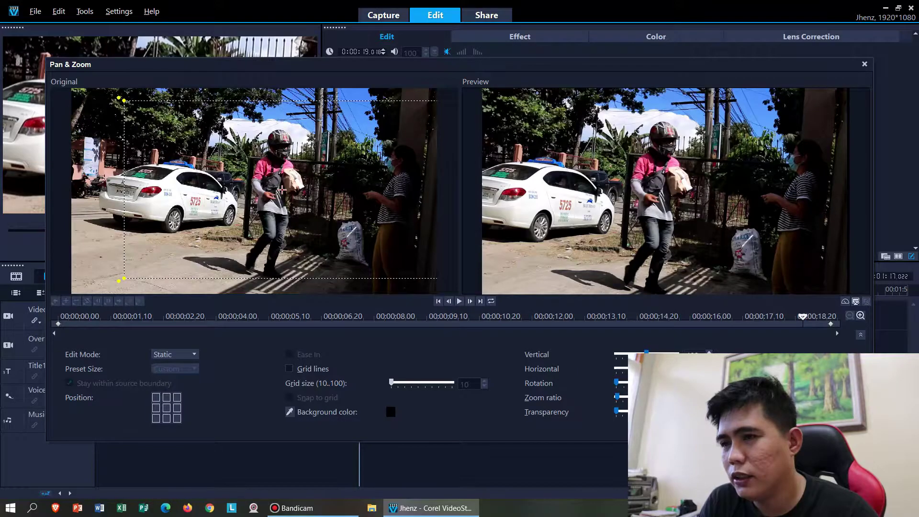
pyautogui.scroll(5, 282, 189)
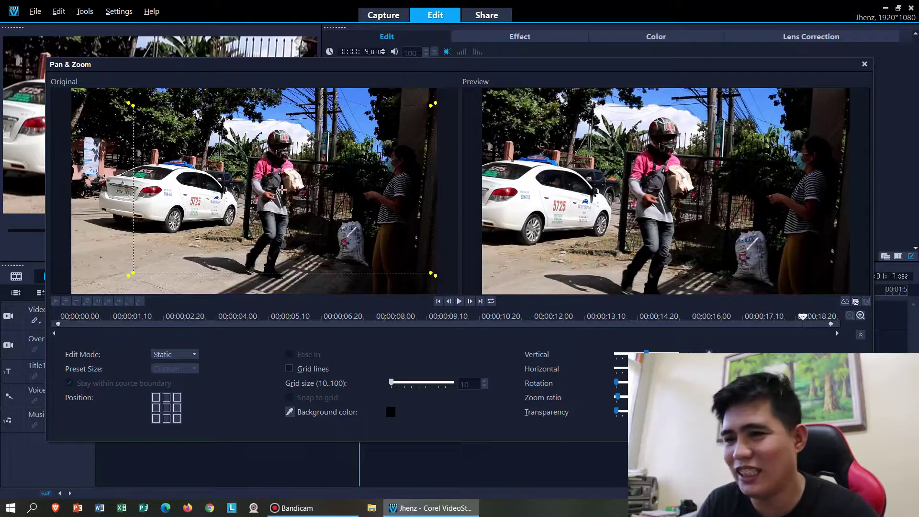
pyautogui.press('Return')
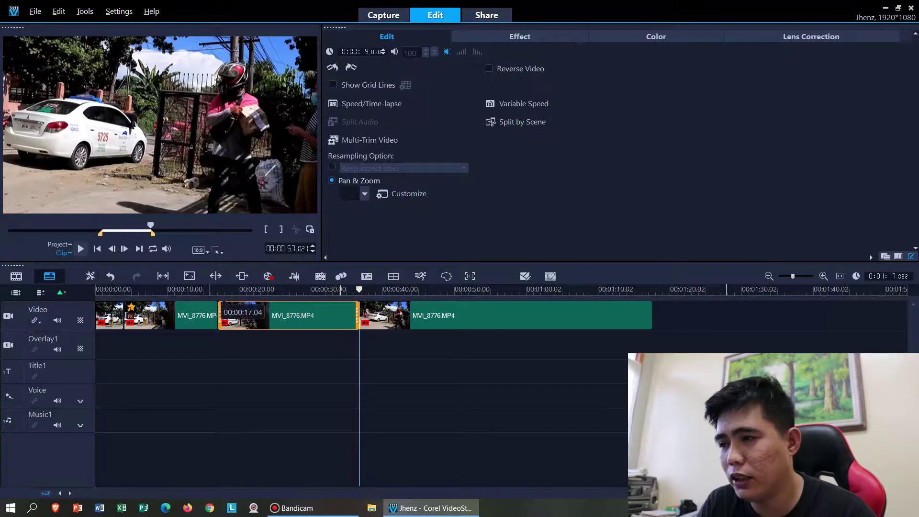
# Play the project from about 16 seconds to review the reframed third clip, and play the last clip from about 54 seconds
pyautogui.click(209, 290)
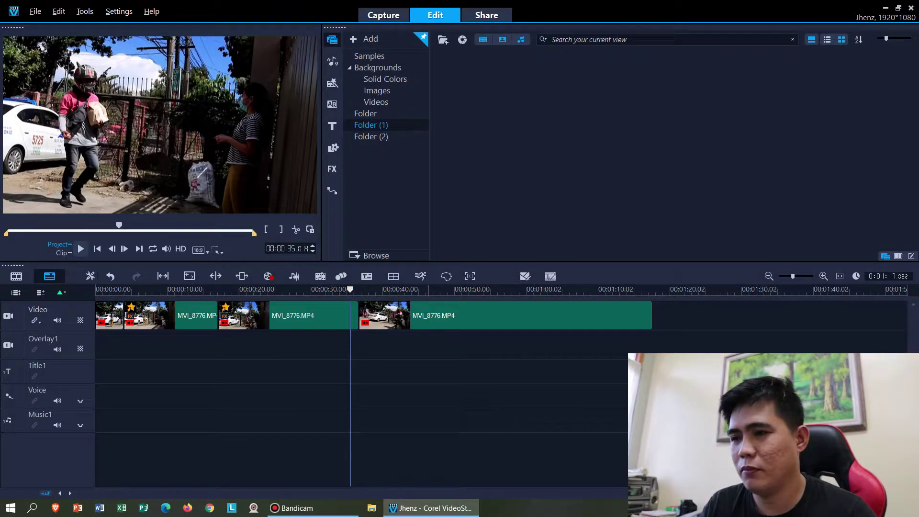
pyautogui.press('space')
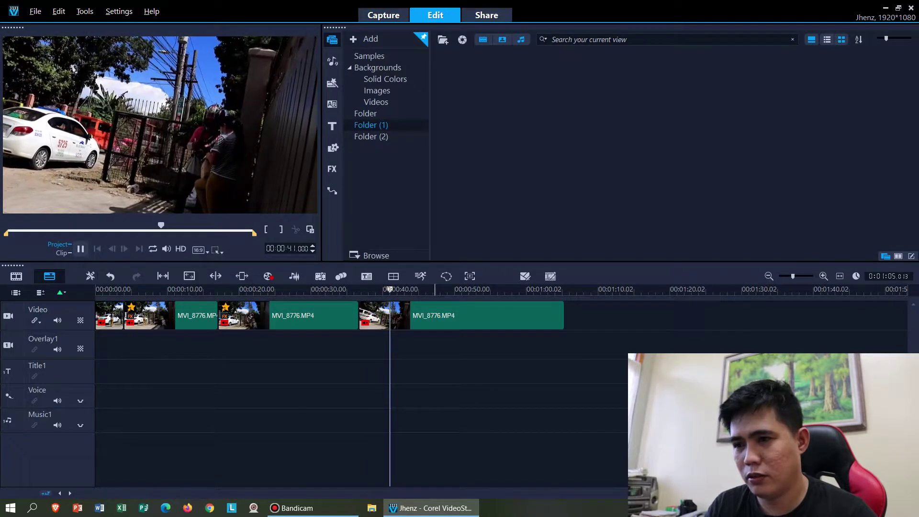
pyautogui.click(488, 305)
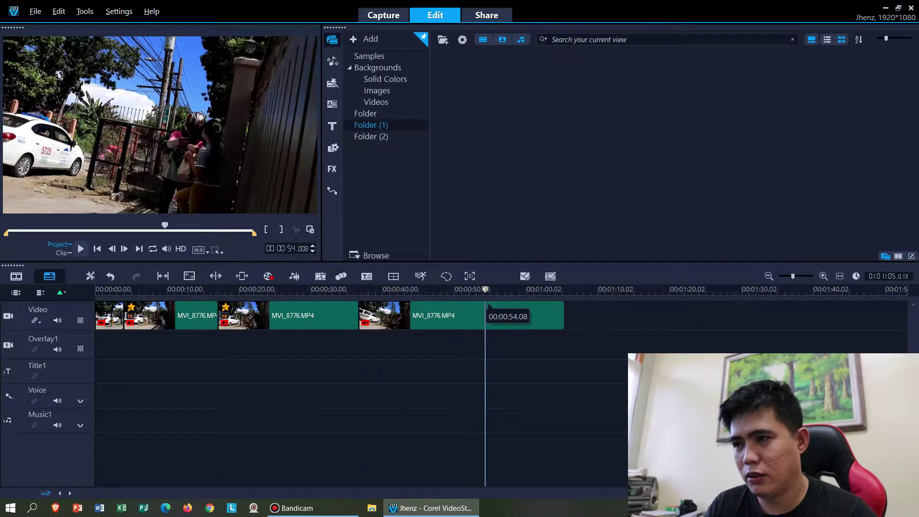
pyautogui.press('space')
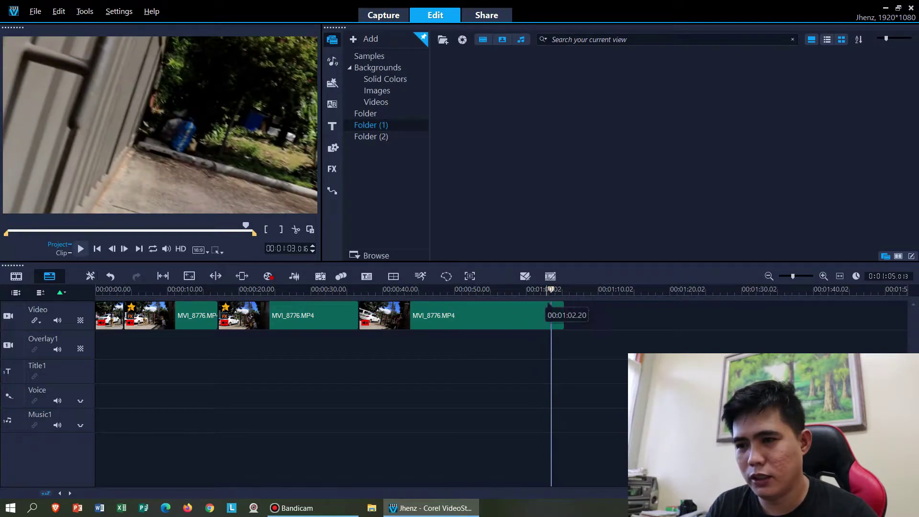
# Split the last clip at about 1 minute 3 seconds, where the camera swings away from the woman, and delete the remaining tail
pyautogui.moveTo(545, 296); pyautogui.dragTo(549, 291)
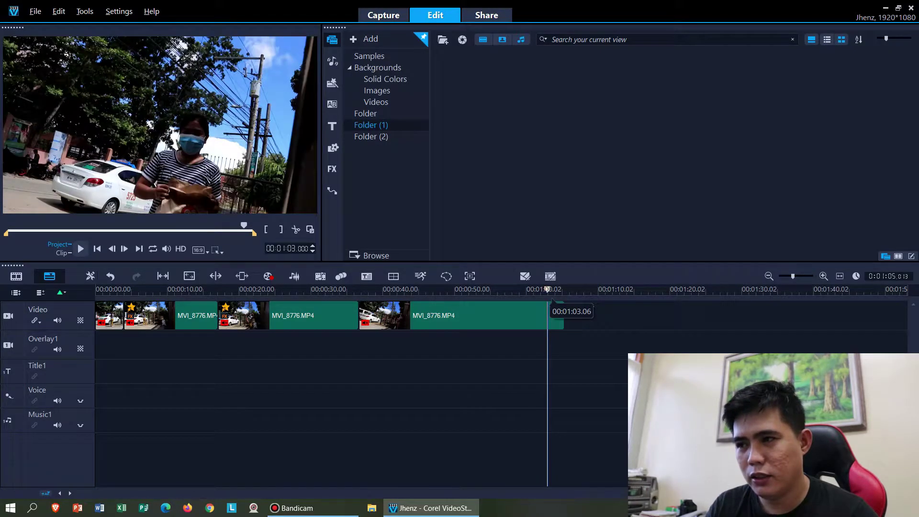
pyautogui.press('Right')
pyautogui.press('Right')
pyautogui.press('Right')
pyautogui.press('Right')
pyautogui.press('Right')
pyautogui.press('Right')
pyautogui.press('Right')
pyautogui.press('Right')
pyautogui.press('Right')
pyautogui.press('Right')
pyautogui.press('Right')
pyautogui.press('Right')
pyautogui.press('Right')
pyautogui.press('Right')
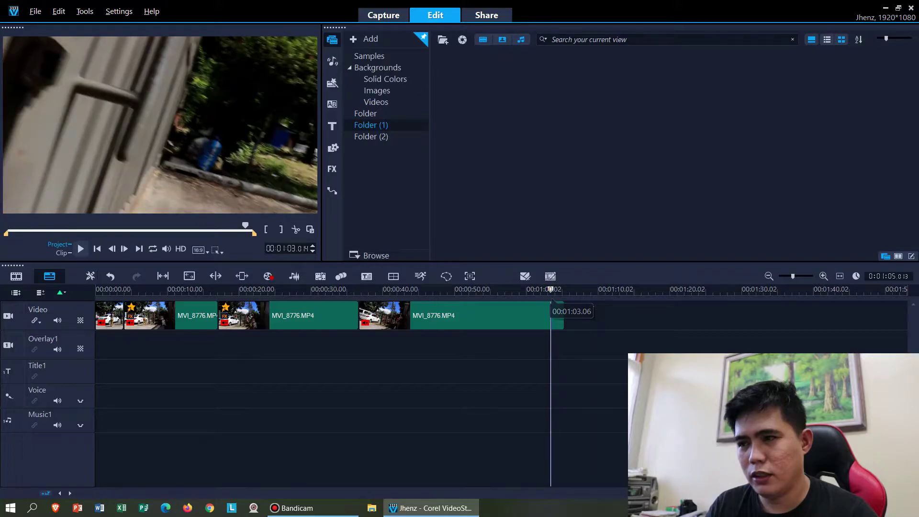
pyautogui.click(549, 291)
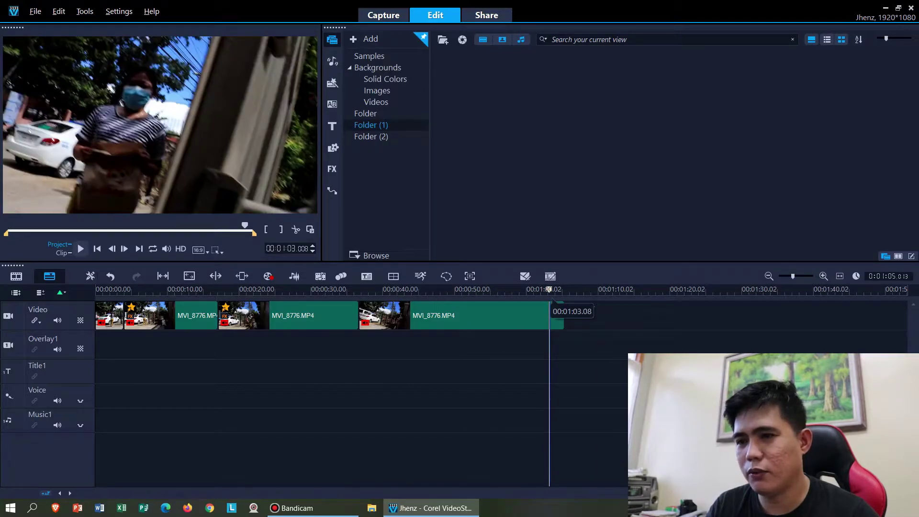
pyautogui.click(548, 315)
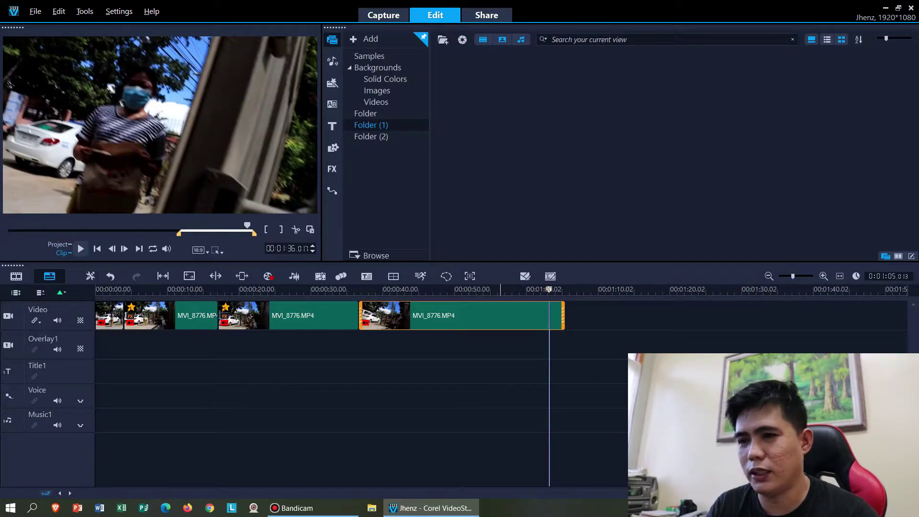
pyautogui.hotkey('ctrl', 'i')
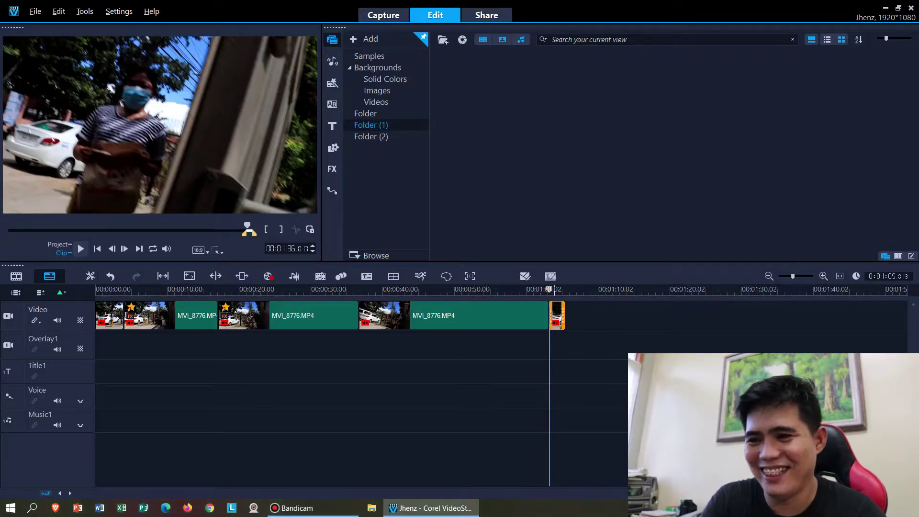
pyautogui.press('Delete')
# Enable Pan & Zoom on the last clip, then enlarge the static crop area slightly and position it around the rider and woman at the gate
pyautogui.click(421, 290)
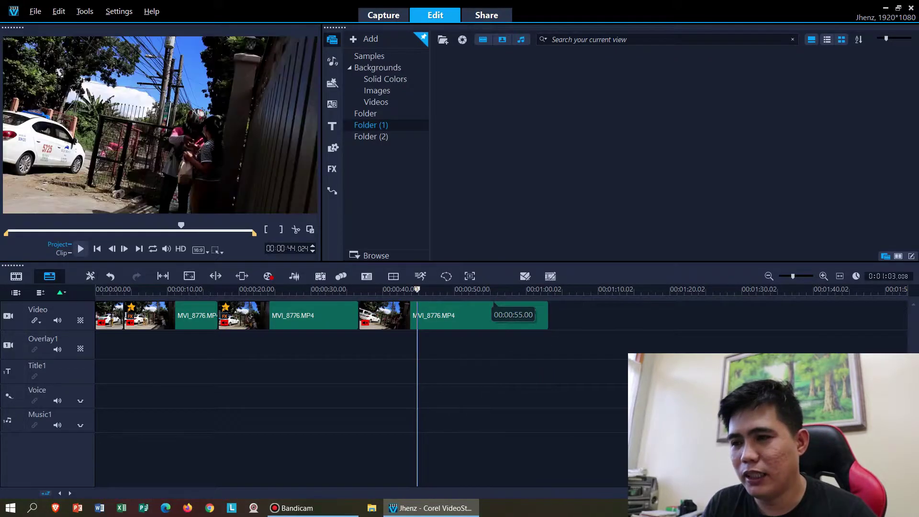
pyautogui.doubleClick(421, 314)
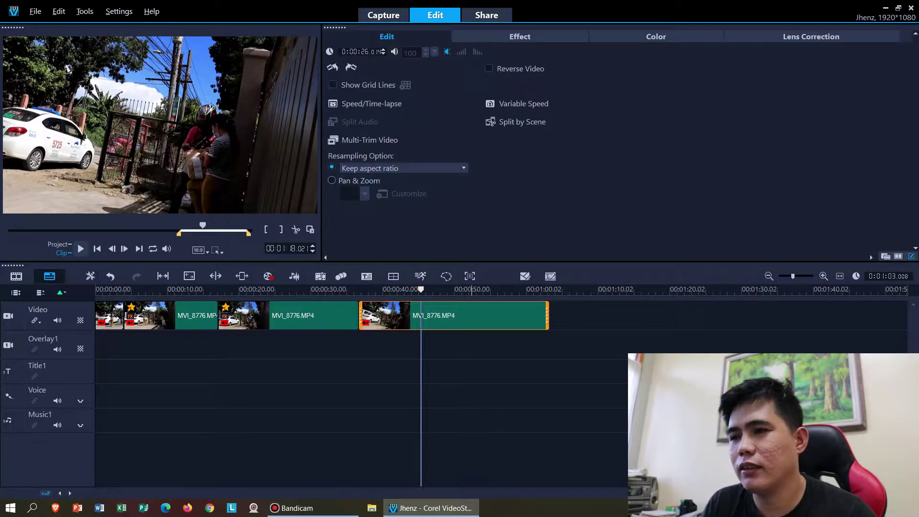
pyautogui.click(331, 180)
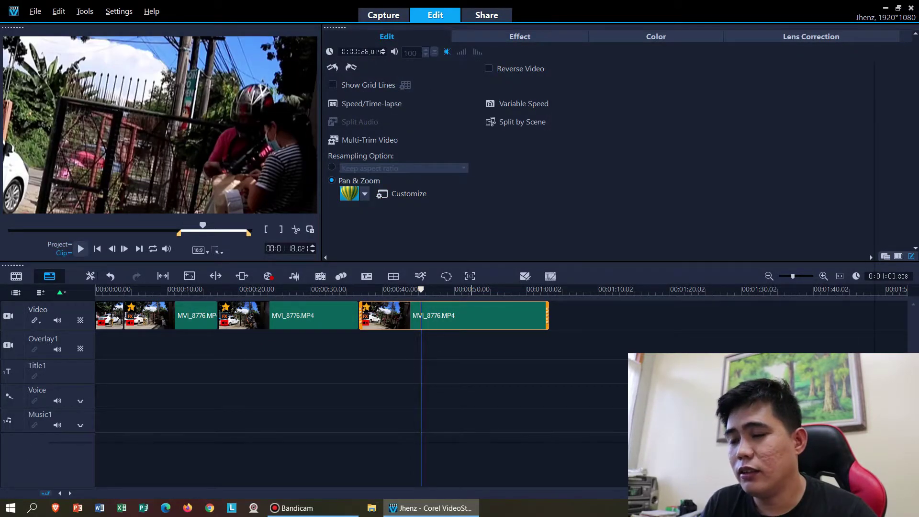
pyautogui.click(408, 193)
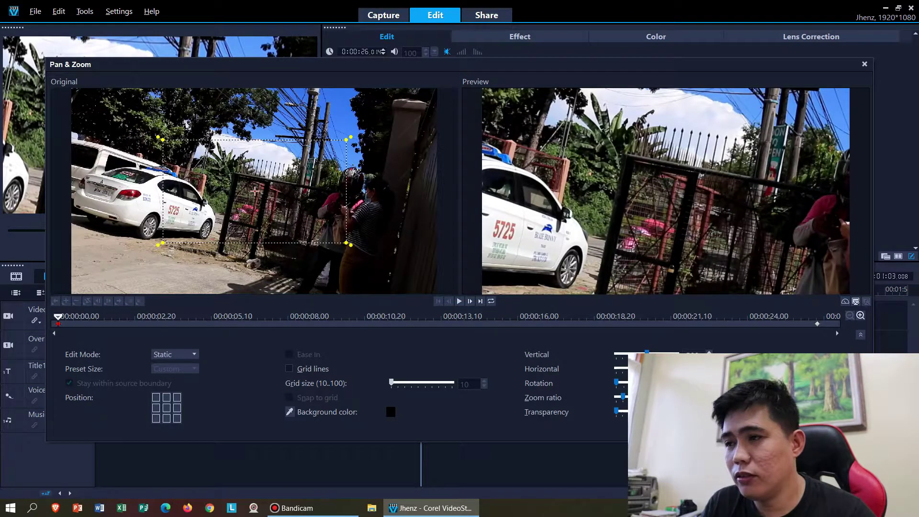
pyautogui.moveTo(254, 191); pyautogui.dragTo(333, 198)
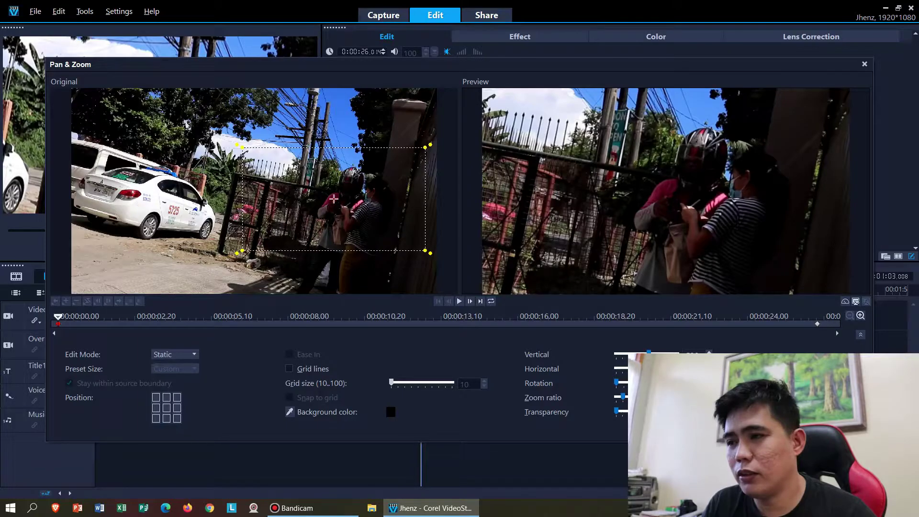
pyautogui.scroll(-4, 334, 198)
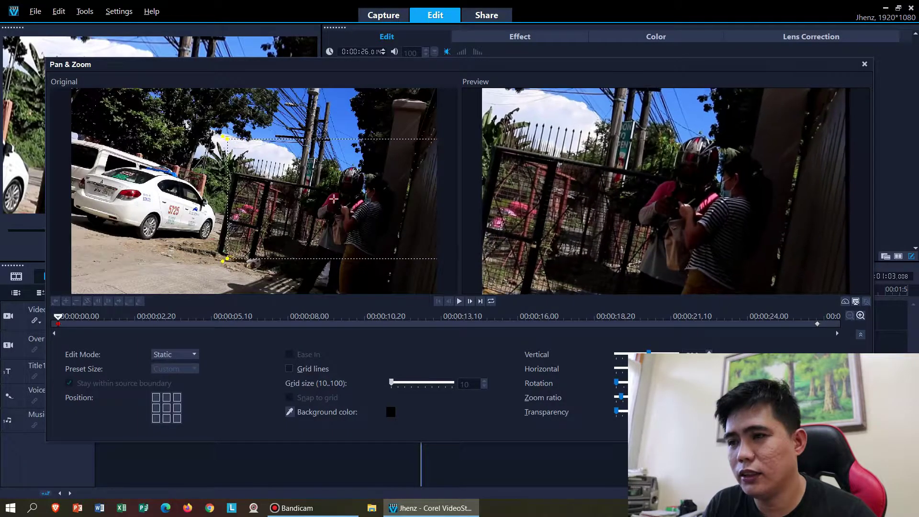
pyautogui.moveTo(334, 199); pyautogui.dragTo(319, 201)
# Preview the last clip's framing up to the woman holding the paper bag, and apply the Pan & Zoom settings
pyautogui.press('space')
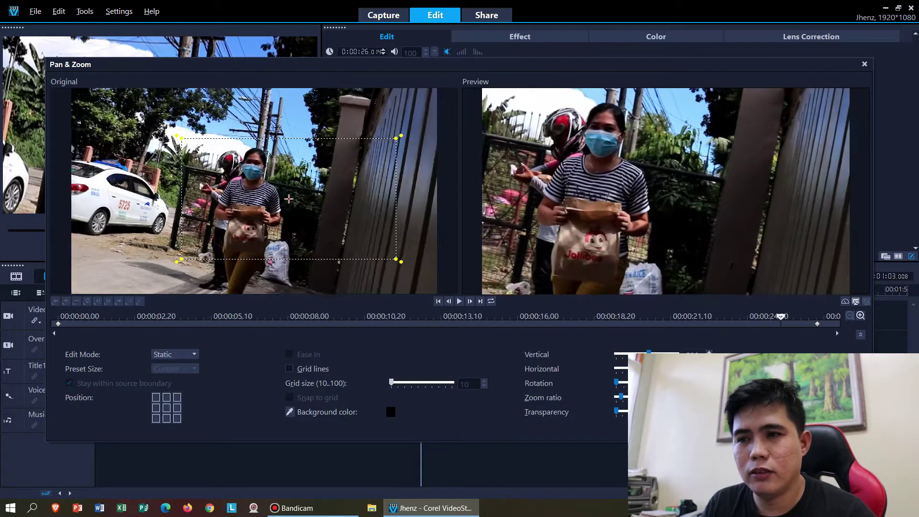
pyautogui.moveTo(816, 317); pyautogui.dragTo(212, 317)
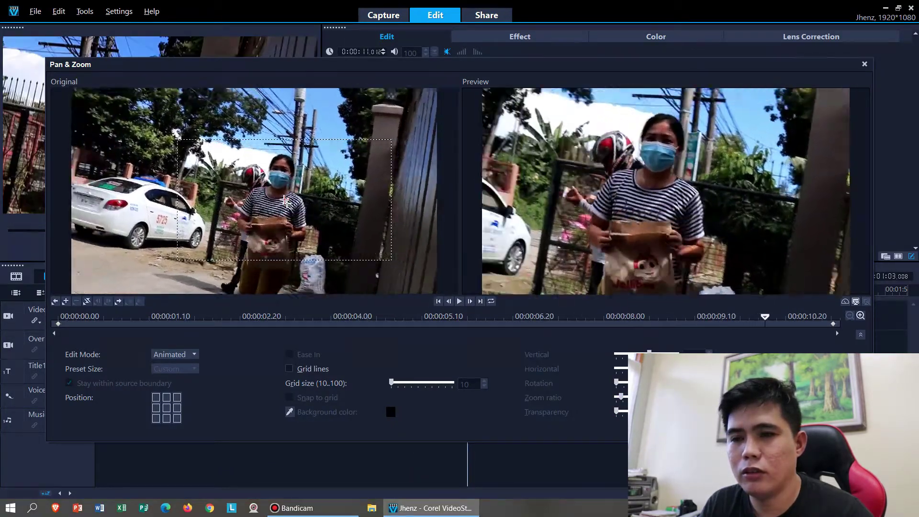
pyautogui.press('Return')
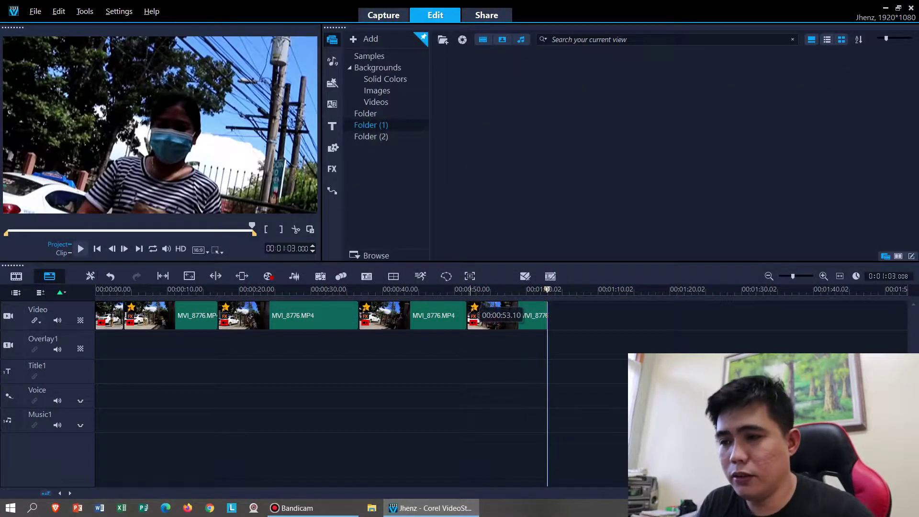
# Review the last clip from about 52 seconds and split it at about 53 seconds, during the handover between rider and woman
pyautogui.click(476, 314)
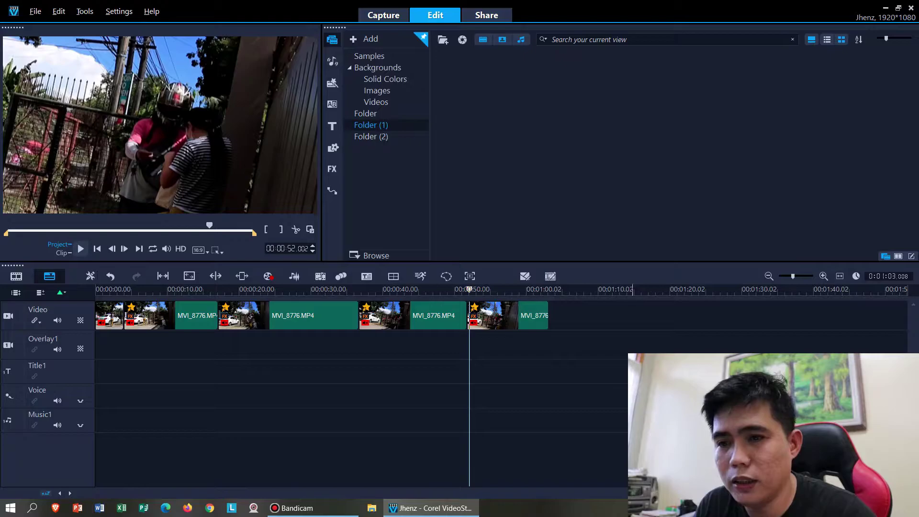
pyautogui.scroll(3, 632, 383)
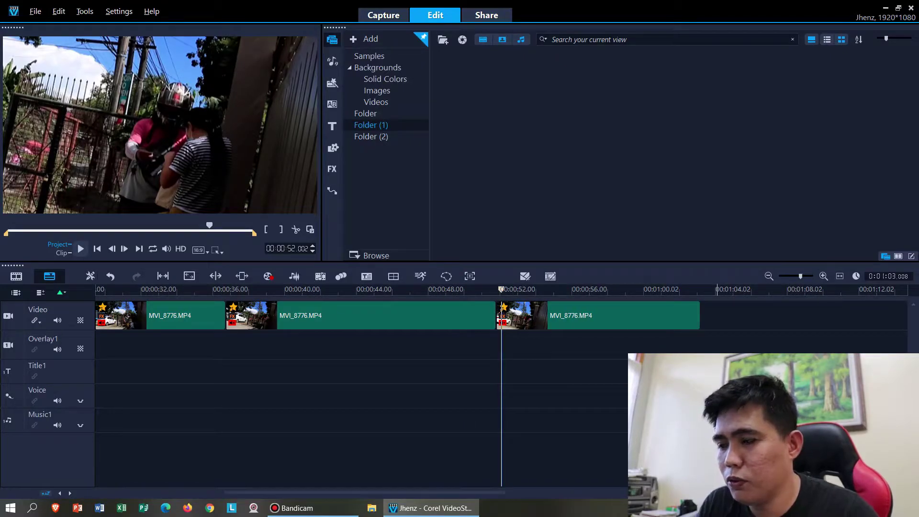
pyautogui.press('space')
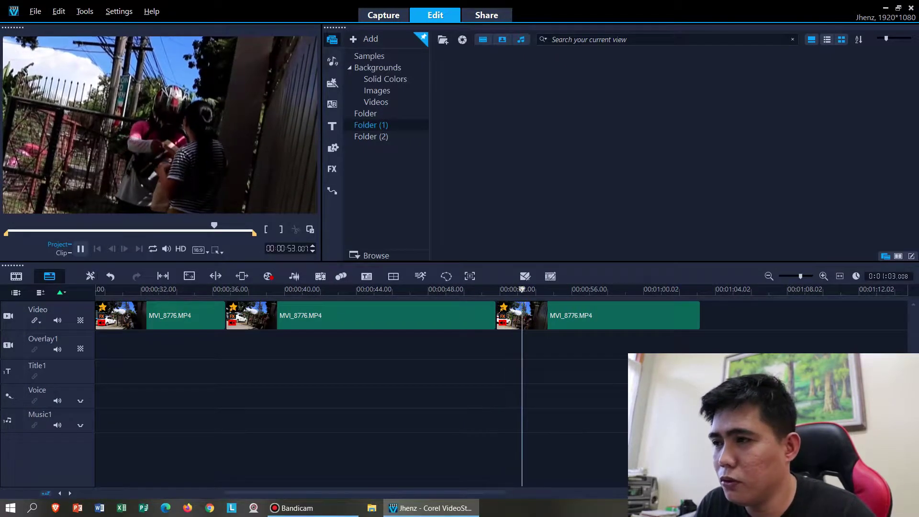
pyautogui.press('space')
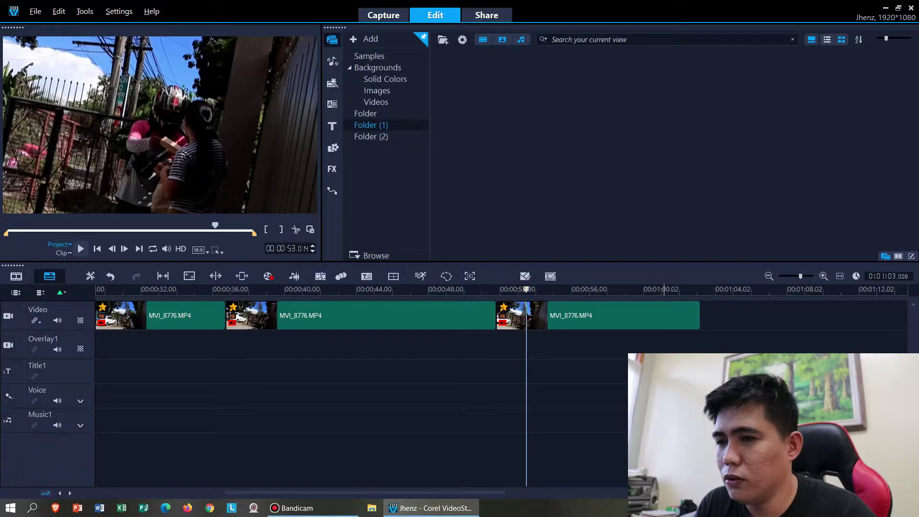
pyautogui.press('space')
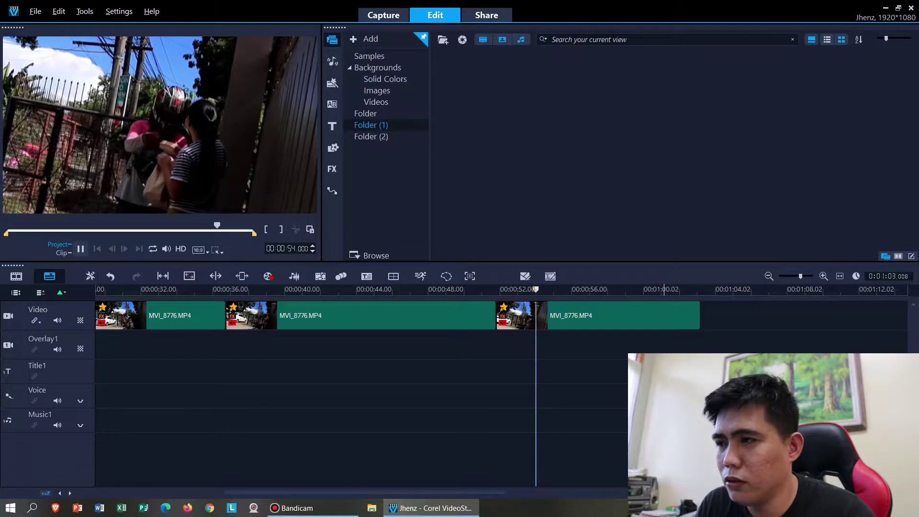
pyautogui.click(500, 290)
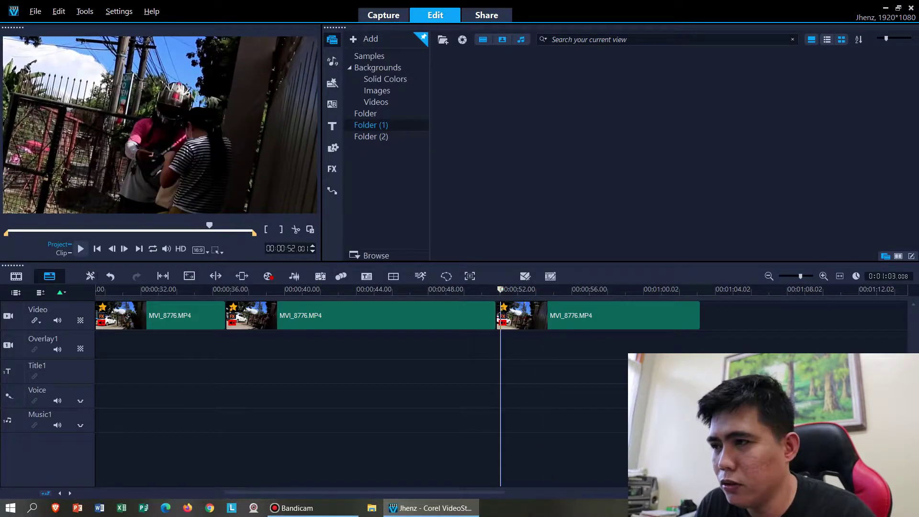
pyautogui.press('space')
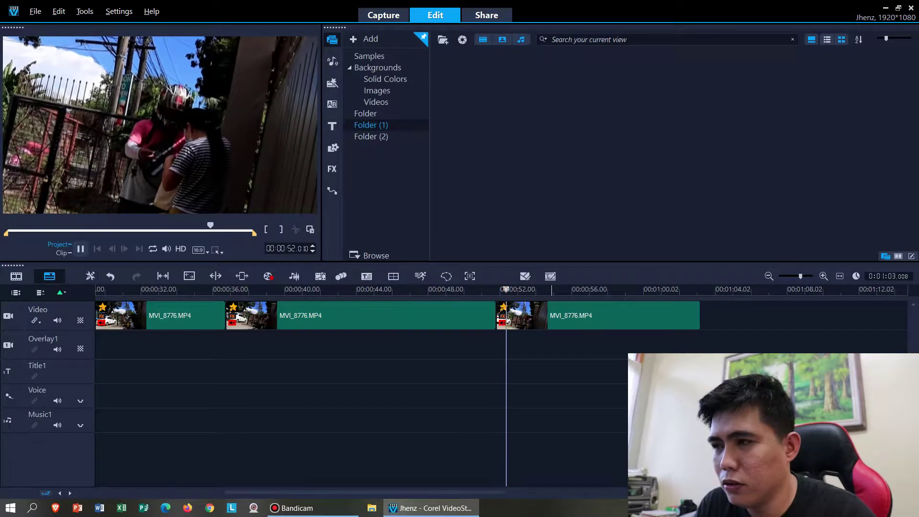
pyautogui.press('space')
pyautogui.moveTo(526, 289); pyautogui.dragTo(519, 289)
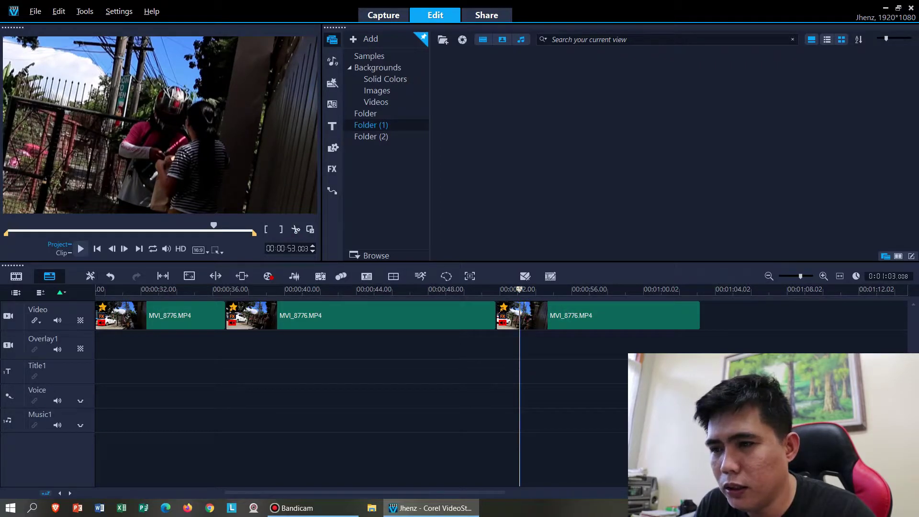
pyautogui.hotkey('ctrl', 'i')
# Split the last clip again at about 56 seconds, isolating the handover as a short segment
pyautogui.moveTo(519, 289); pyautogui.dragTo(595, 289)
pyautogui.press('Left')
pyautogui.press('Left')
pyautogui.press('Left')
pyautogui.press('Left')
pyautogui.press('Left')
pyautogui.press('Left')
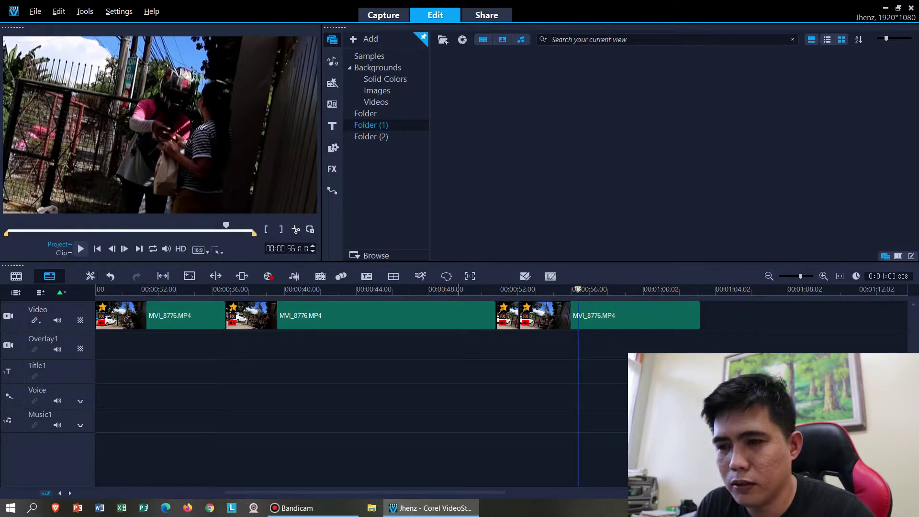
pyautogui.click(295, 229)
# Move the remaining tail clip further along the video track and paste a copy of the handover segment directly behind the original
pyautogui.moveTo(623, 317); pyautogui.dragTo(884, 318)
pyautogui.click(557, 317)
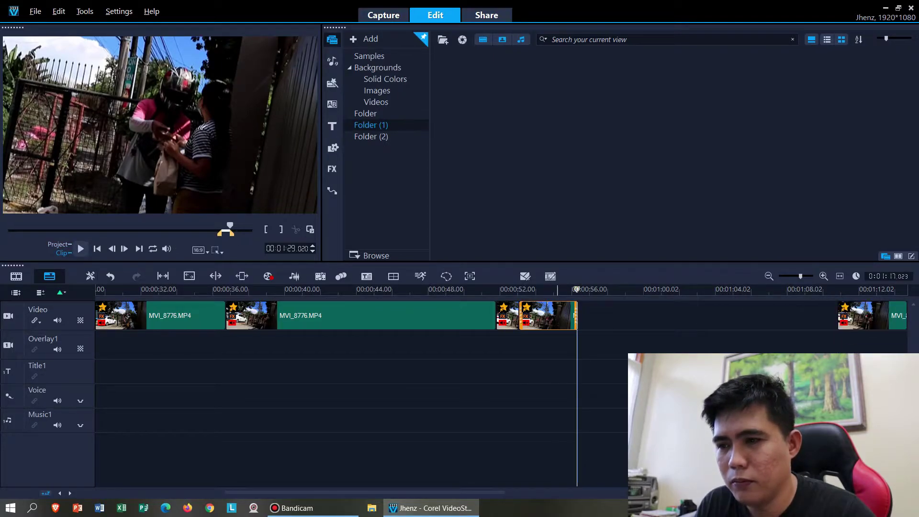
pyautogui.rightClick(557, 317)
pyautogui.click(585, 23)
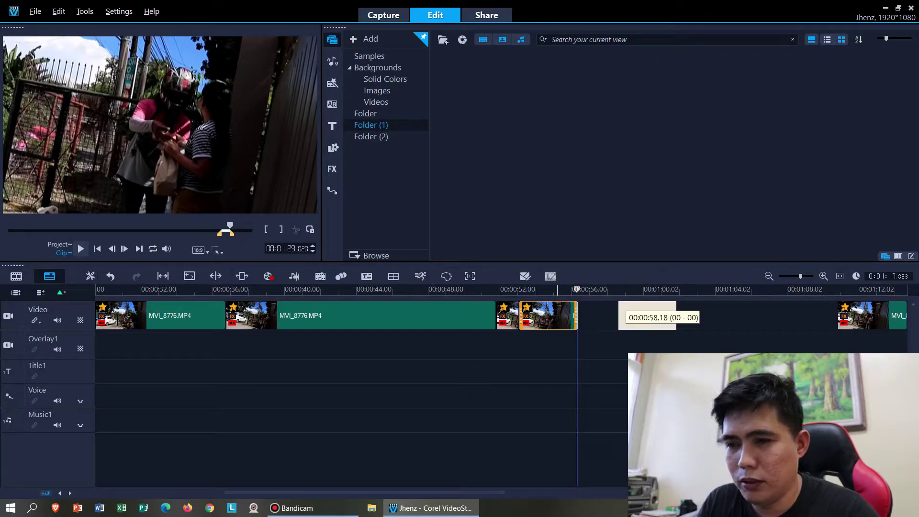
pyautogui.click(622, 316)
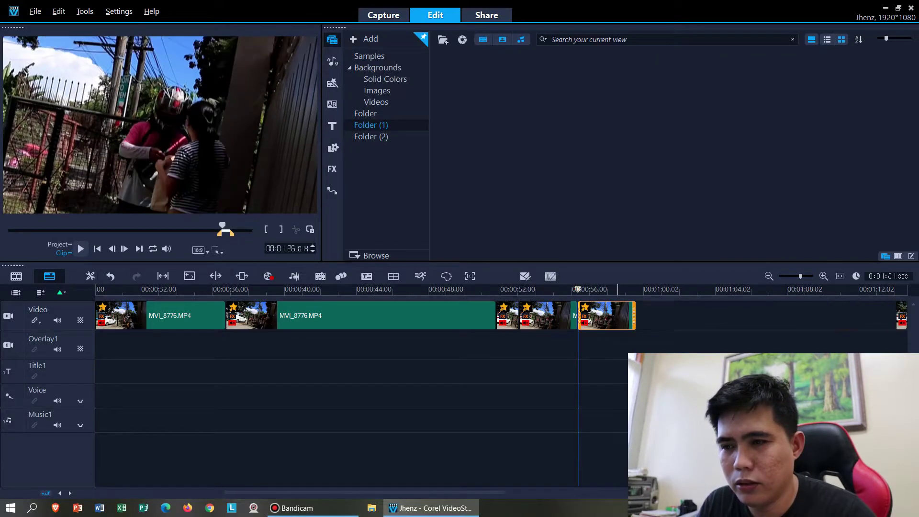
# Slow the copied handover segment to a variable speed of 29
pyautogui.doubleClick(617, 316)
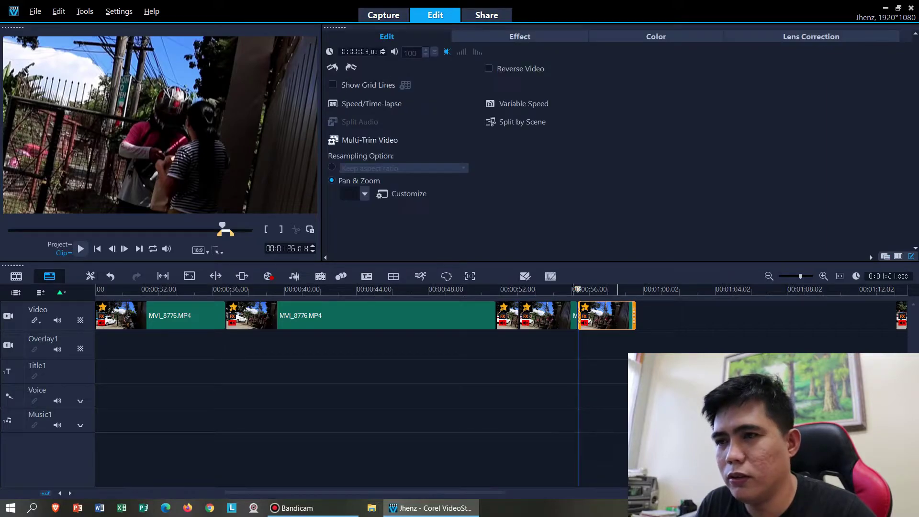
pyautogui.click(523, 104)
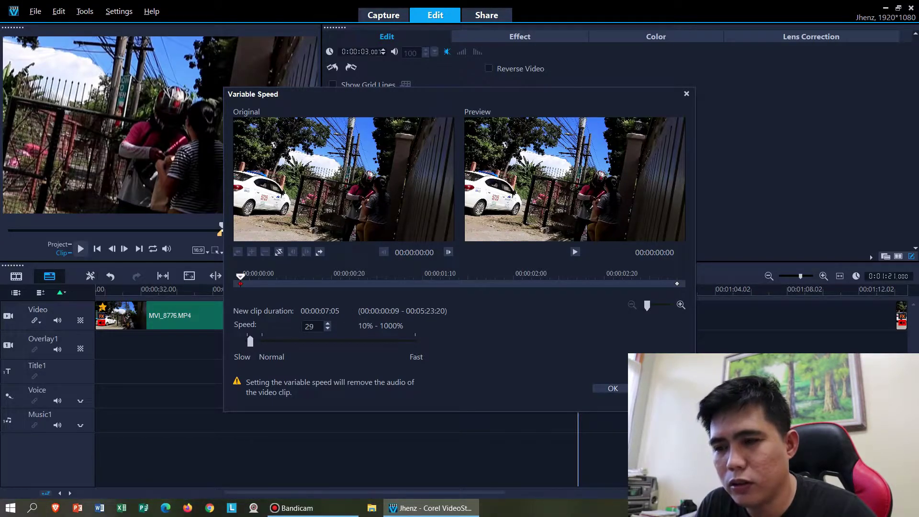
pyautogui.click(606, 388)
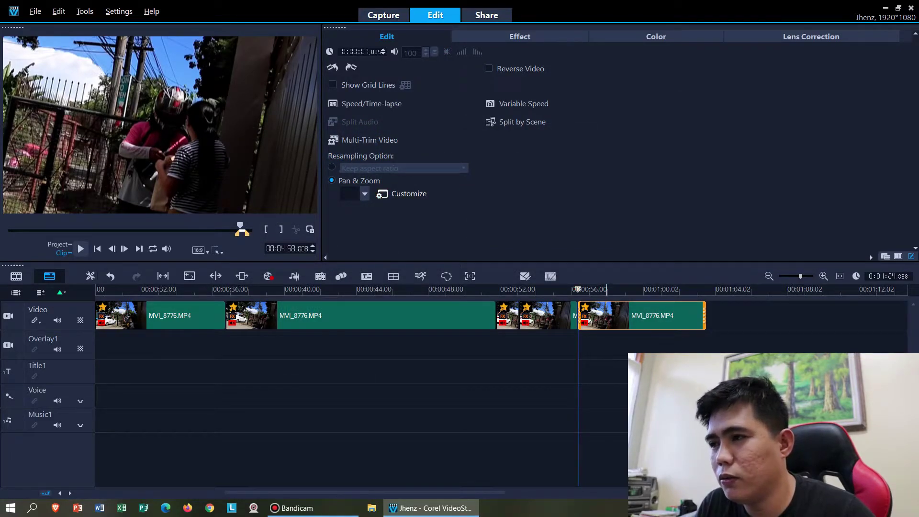
# Shrink the slowed copy's Pan & Zoom crop area and position it tightly around the rider and woman, then apply it
pyautogui.click(402, 194)
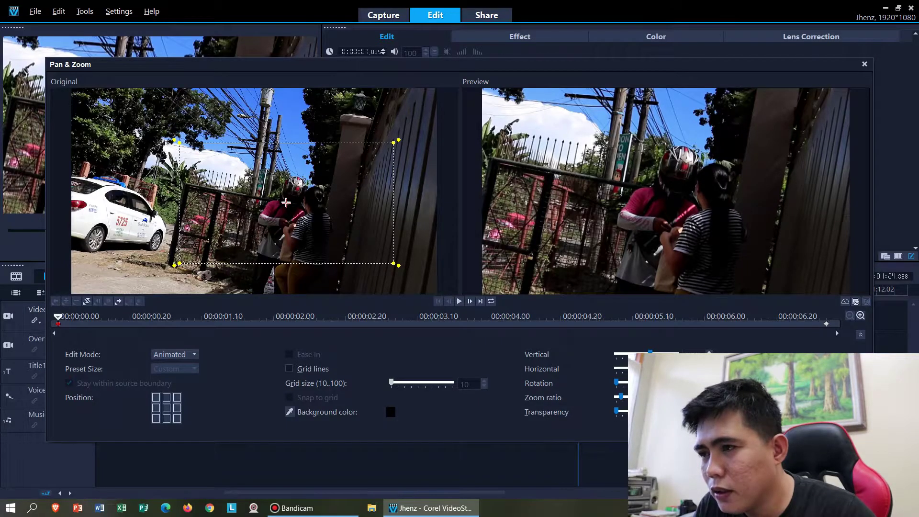
pyautogui.scroll(5, 286, 202)
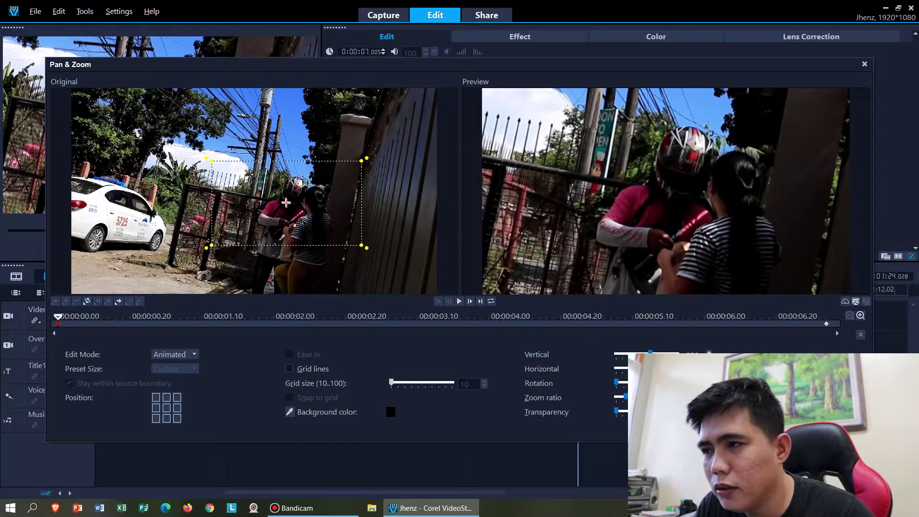
pyautogui.scroll(1, 285, 202)
pyautogui.moveTo(286, 202); pyautogui.dragTo(298, 205)
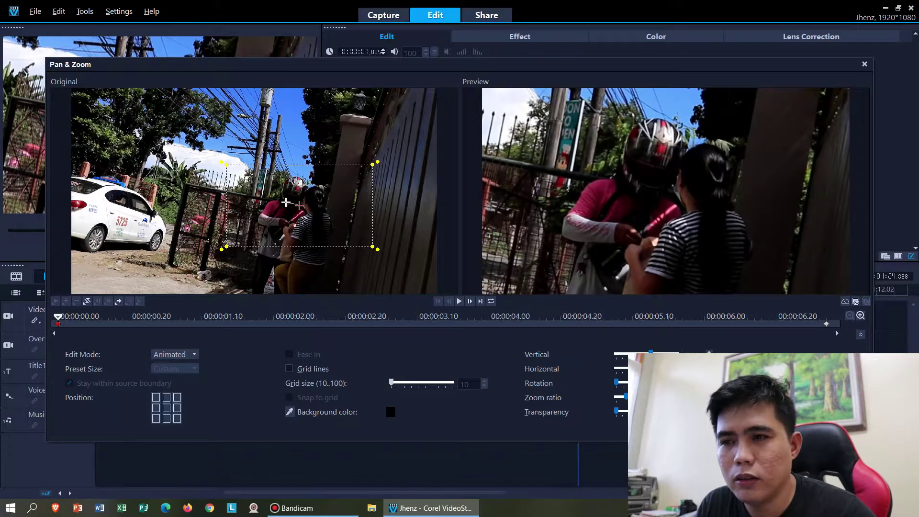
pyautogui.press('Return')
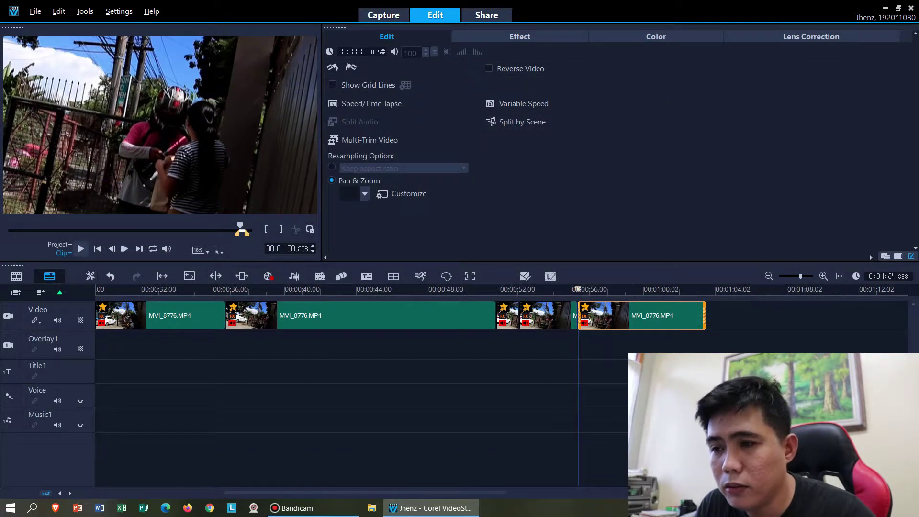
# Play the project from about 52 seconds to review the slow-motion repeat, and move the tail clip back directly behind it
pyautogui.click(513, 290)
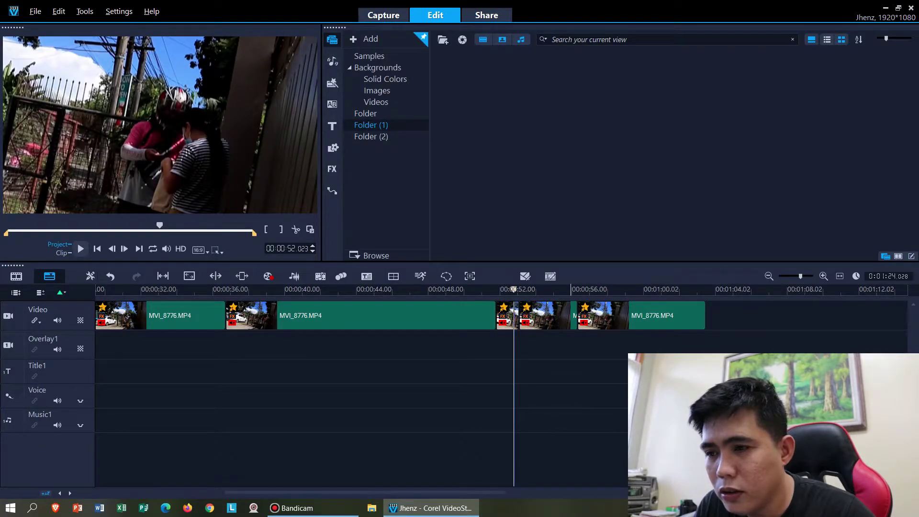
pyautogui.press('space')
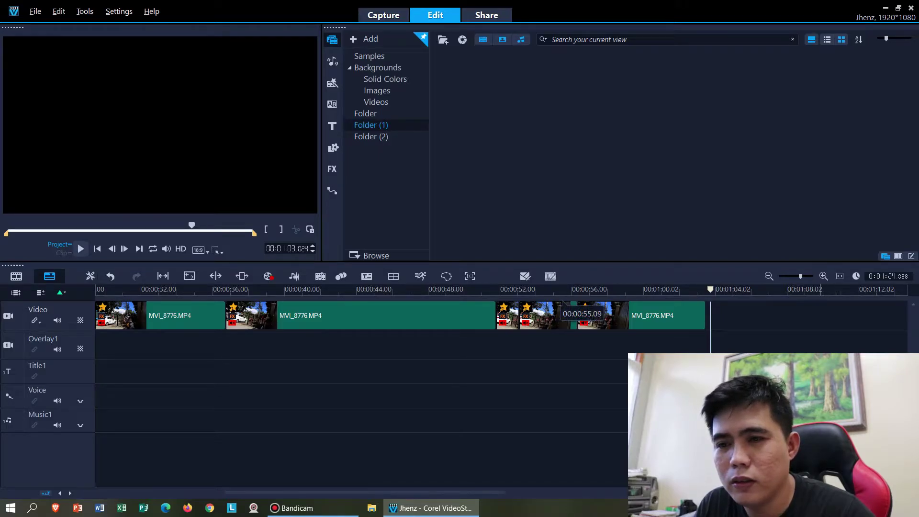
pyautogui.scroll(-4, 562, 302)
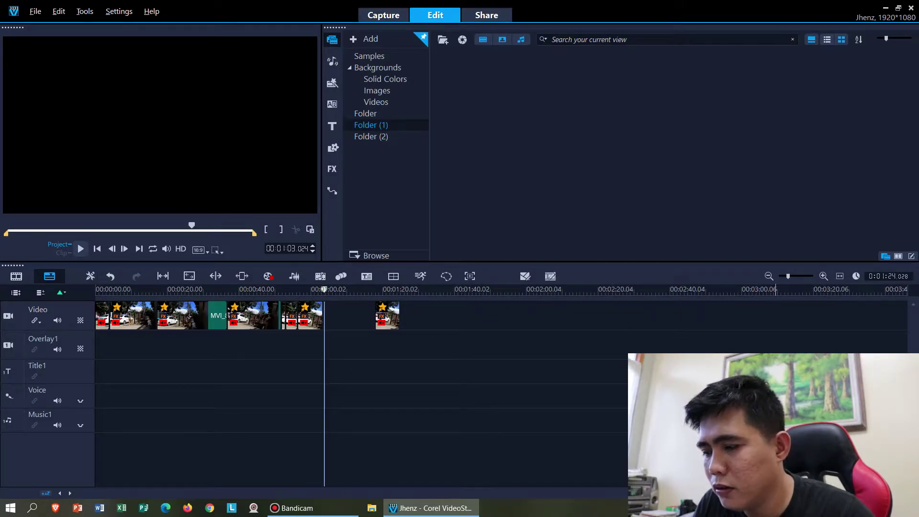
pyautogui.moveTo(395, 315); pyautogui.dragTo(335, 317)
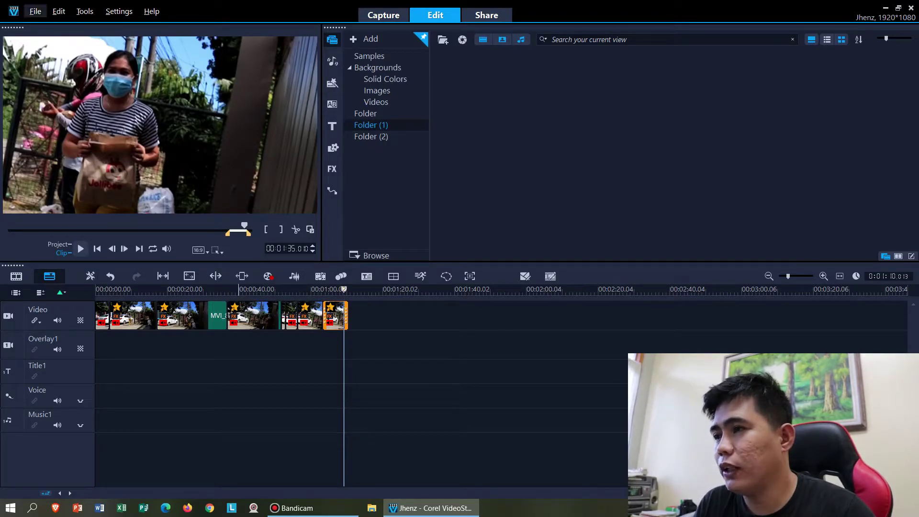
# Start inserting an audio file onto the Voice track and browse to the Songs For Vlog folder in Music
pyautogui.click(35, 12)
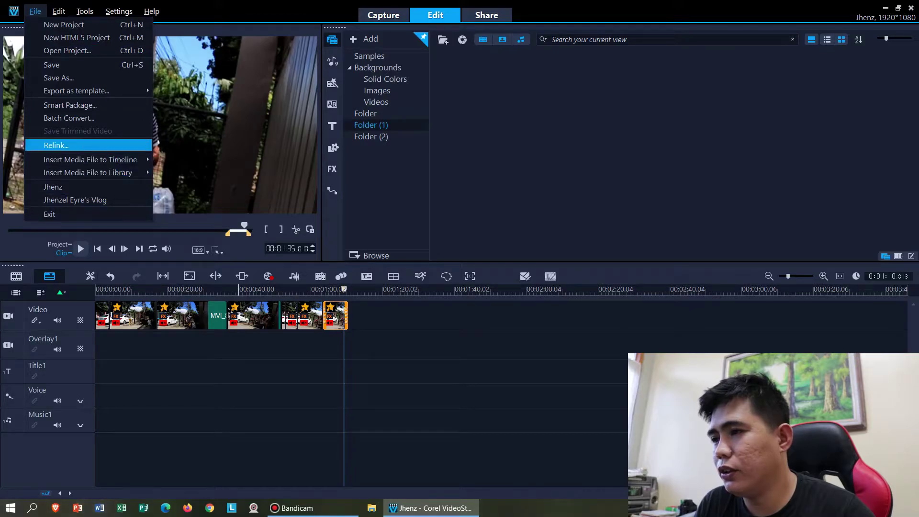
pyautogui.press('Down')
pyautogui.press('Right')
pyautogui.press('Down')
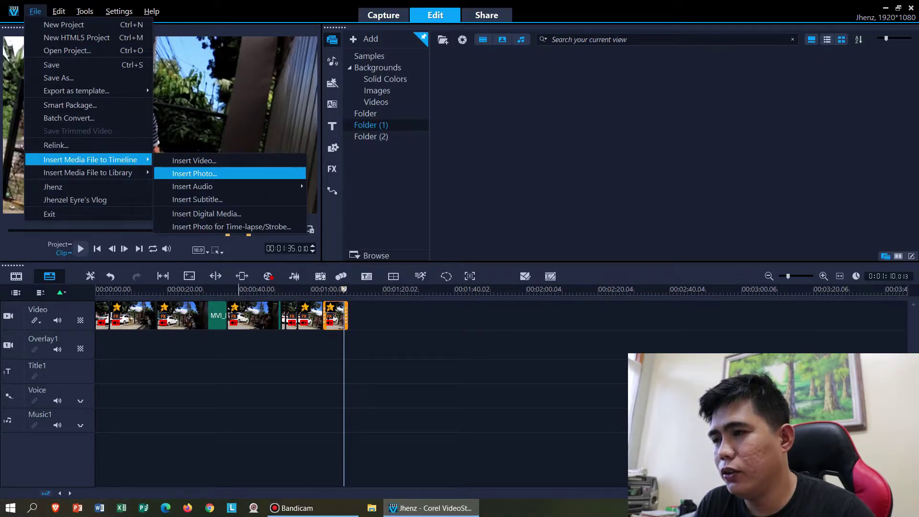
pyautogui.press('Down')
pyautogui.press('Right')
pyautogui.press('Return')
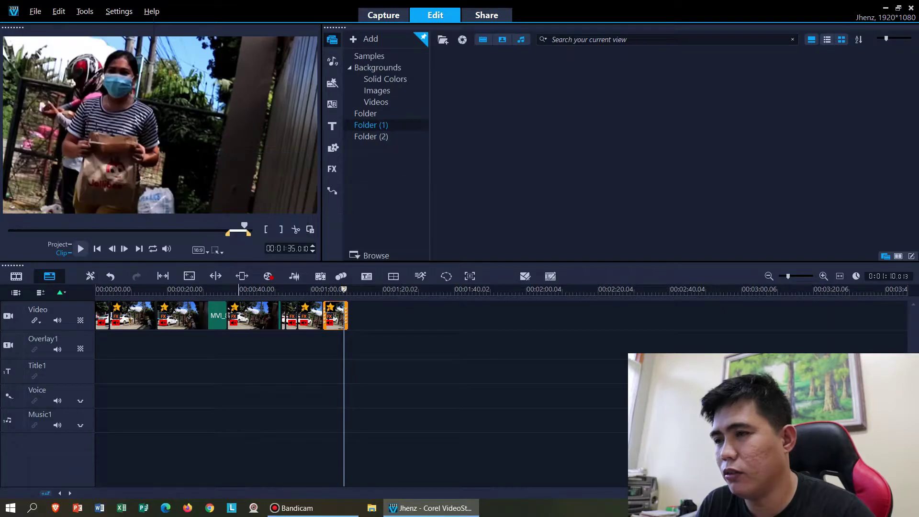
pyautogui.click(323, 253)
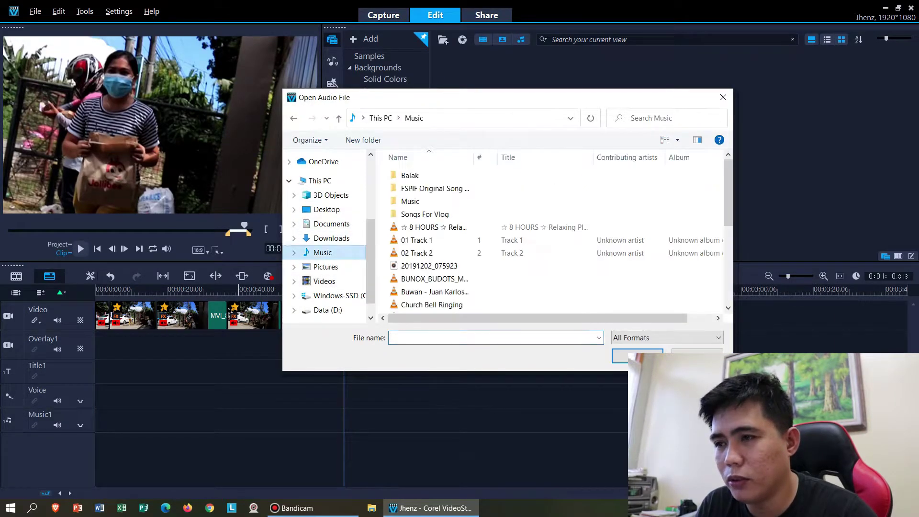
pyautogui.doubleClick(425, 215)
pyautogui.doubleClick(424, 214)
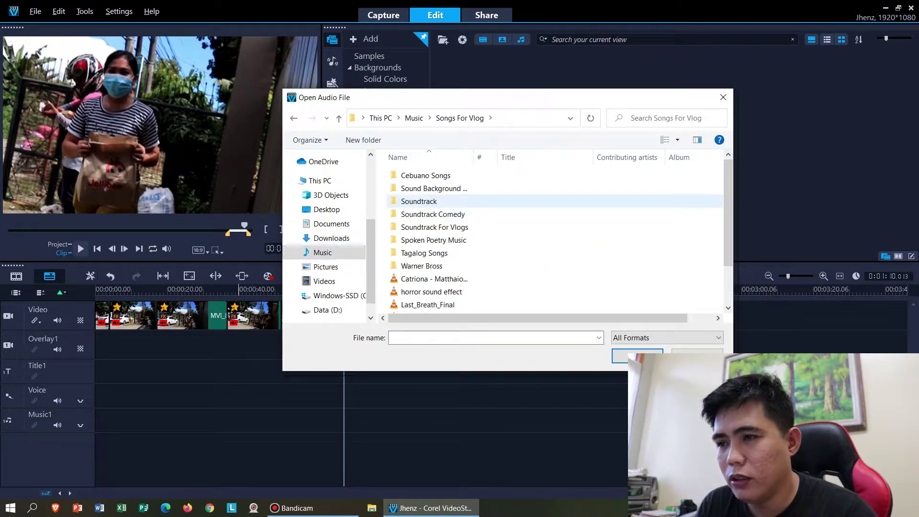
# Insert Lazy Dally Comedy (Free Download Background Music).mp3 from the comedy sound background folder onto the Voice track
pyautogui.doubleClick(433, 240)
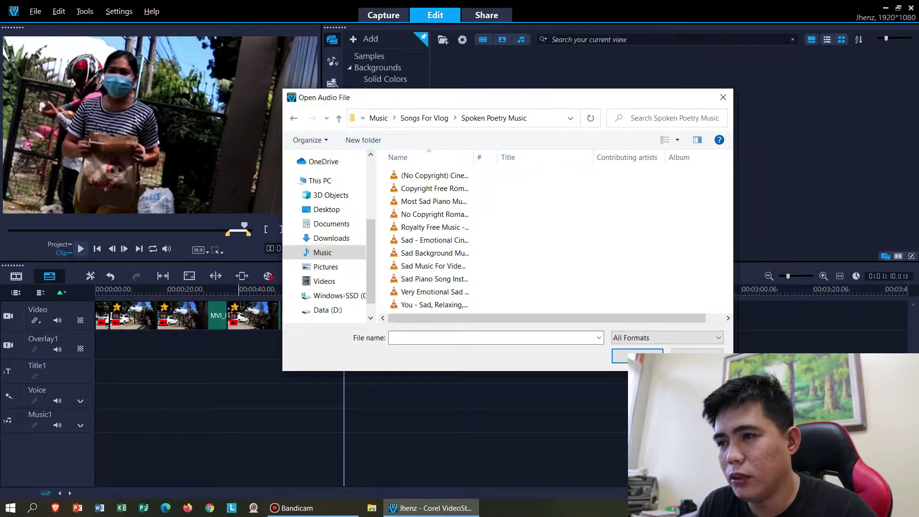
pyautogui.click(339, 118)
pyautogui.doubleClick(433, 226)
pyautogui.scroll(-3, 445, 242)
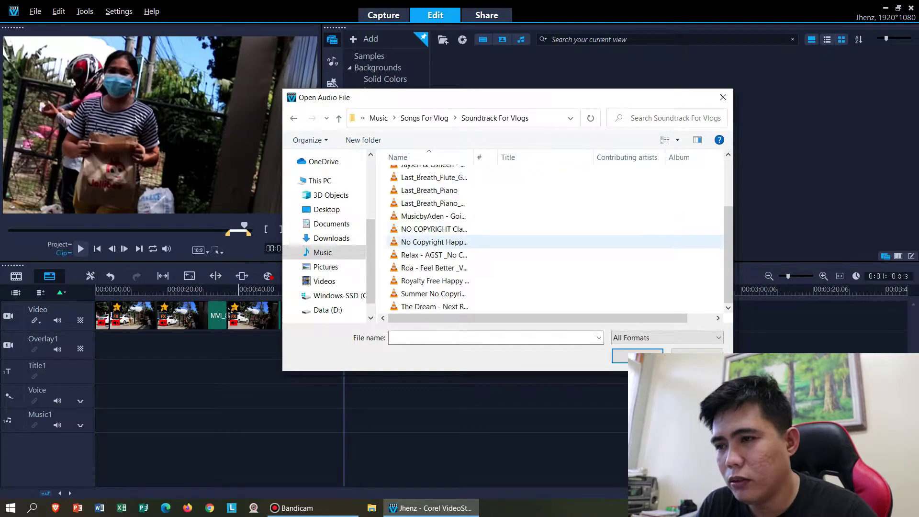
pyautogui.scroll(2, 433, 241)
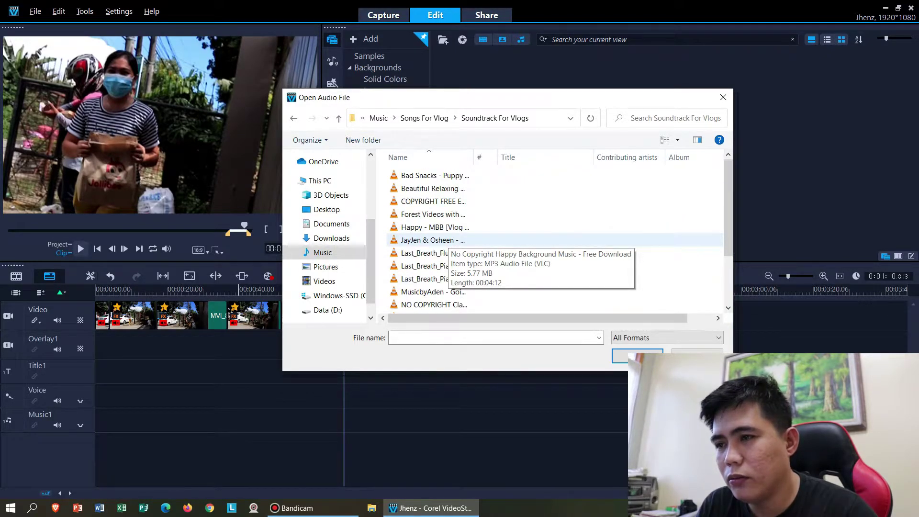
pyautogui.click(338, 118)
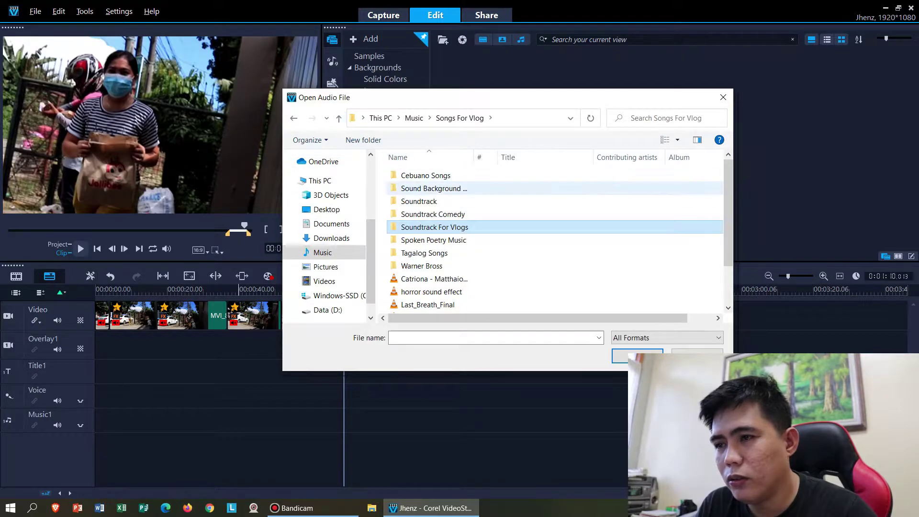
pyautogui.doubleClick(433, 188)
pyautogui.doubleClick(654, 187)
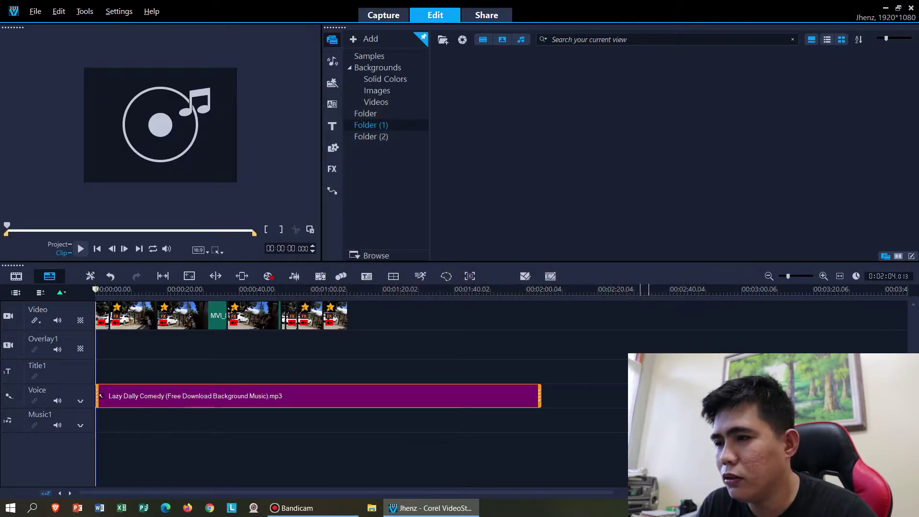
# Play the project from the beginning to hear the inserted music under the footage
pyautogui.click(371, 346)
pyautogui.click(294, 346)
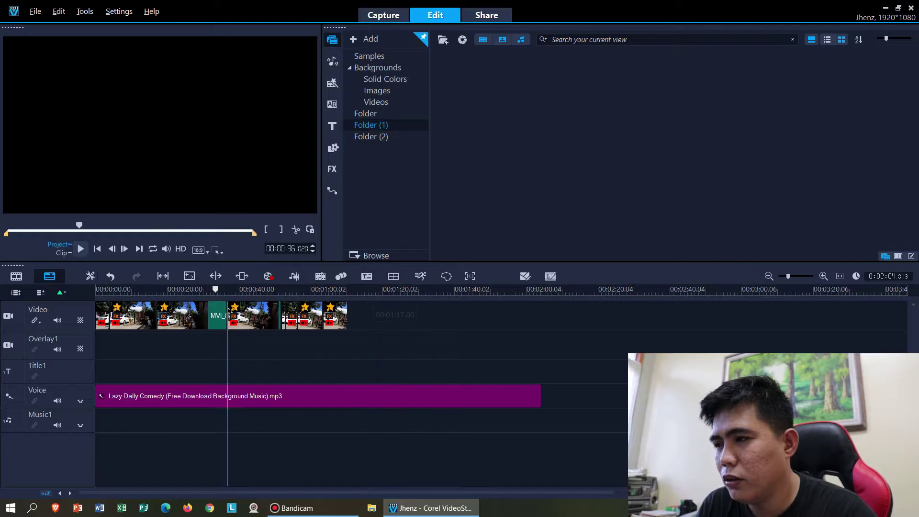
pyautogui.press('Home')
pyautogui.press('space')
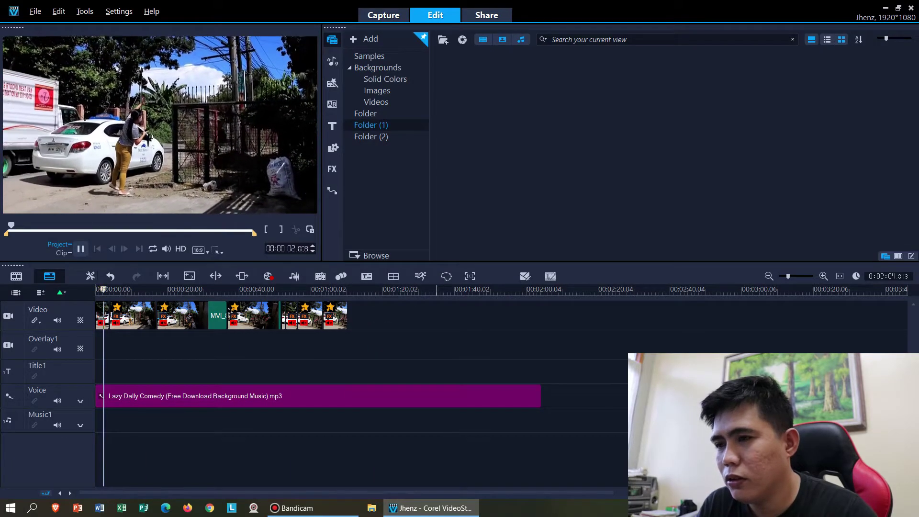
pyautogui.moveTo(402, 289); pyautogui.dragTo(415, 289)
pyautogui.click(171, 396)
pyautogui.click(154, 371)
# Play the opening to find where the music begins, and trim about 20 frames off the music clip's start
pyautogui.press('Home')
pyautogui.press('space')
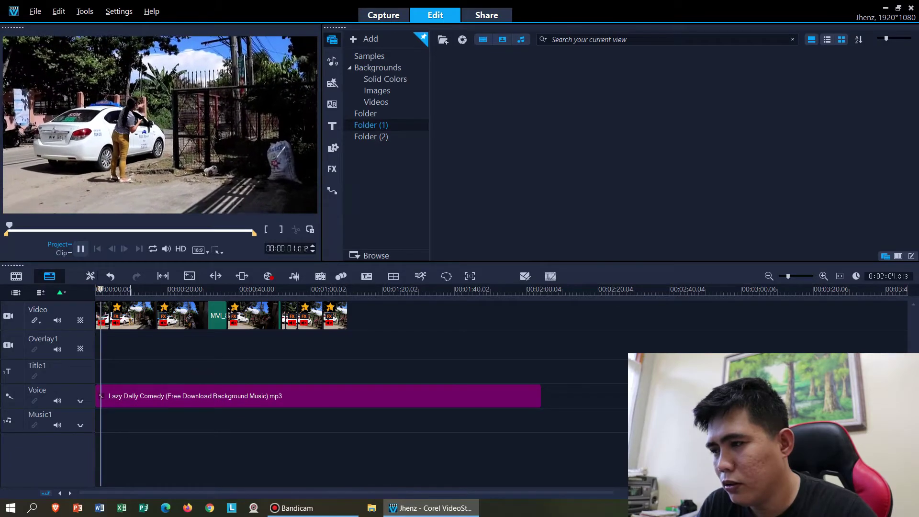
pyautogui.press('space')
pyautogui.click(101, 395)
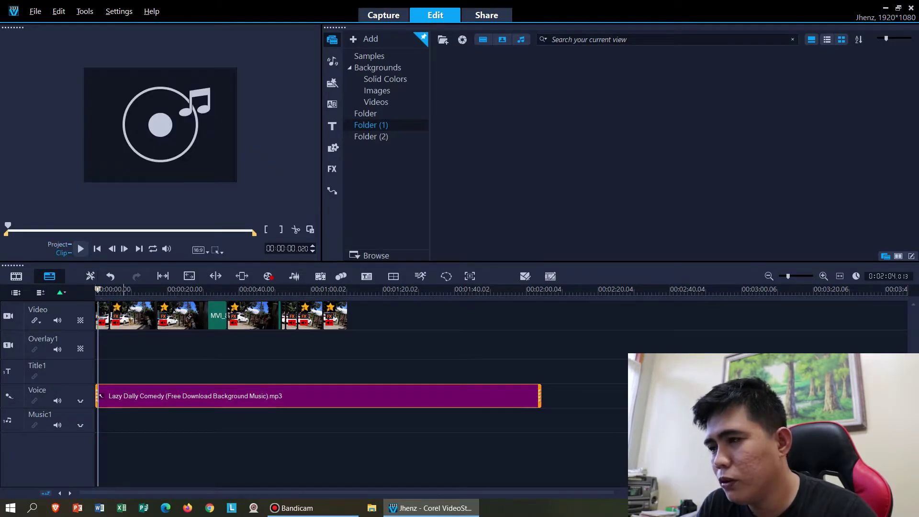
pyautogui.moveTo(100, 395); pyautogui.dragTo(100, 395)
# Play the project from about 12 seconds up to about 20 seconds to review the footage with the music
pyautogui.click(141, 290)
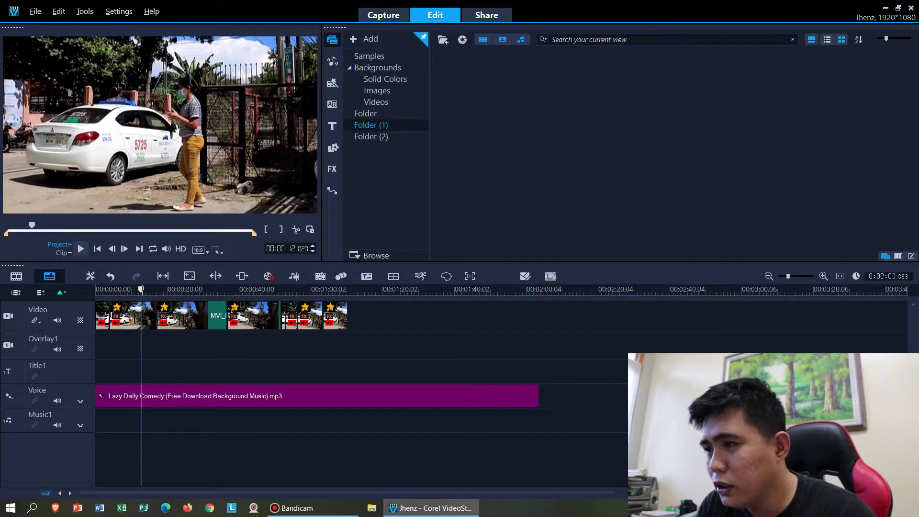
pyautogui.press('space')
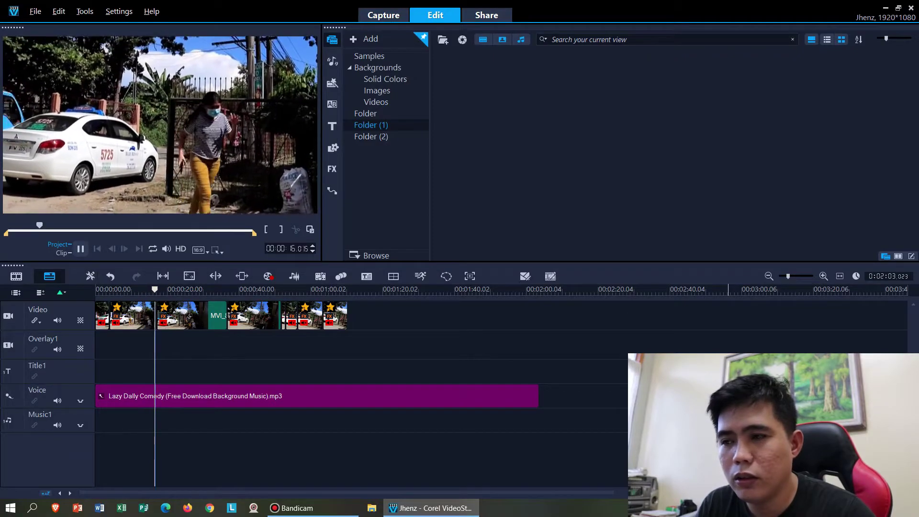
pyautogui.press('space')
pyautogui.scroll(2, 728, 397)
pyautogui.click(567, 290)
pyautogui.click(197, 290)
pyautogui.press('space')
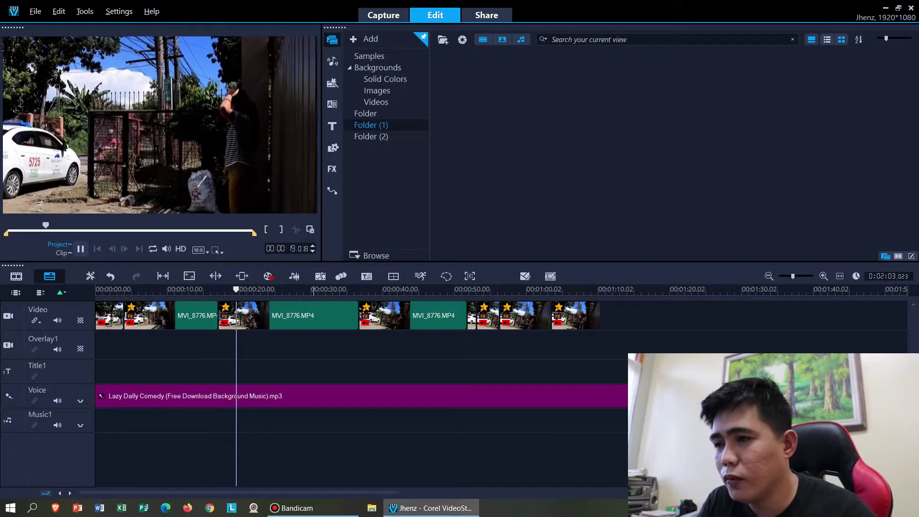
pyautogui.press('space')
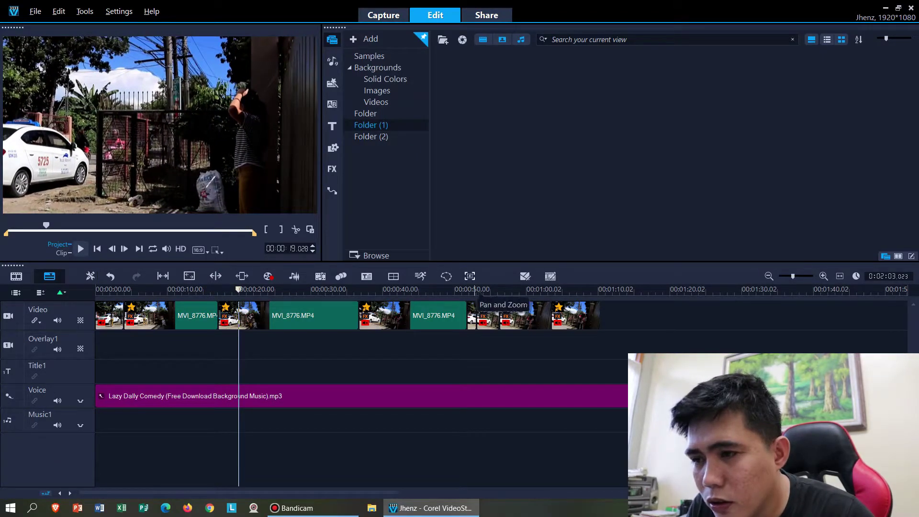
pyautogui.click(469, 276)
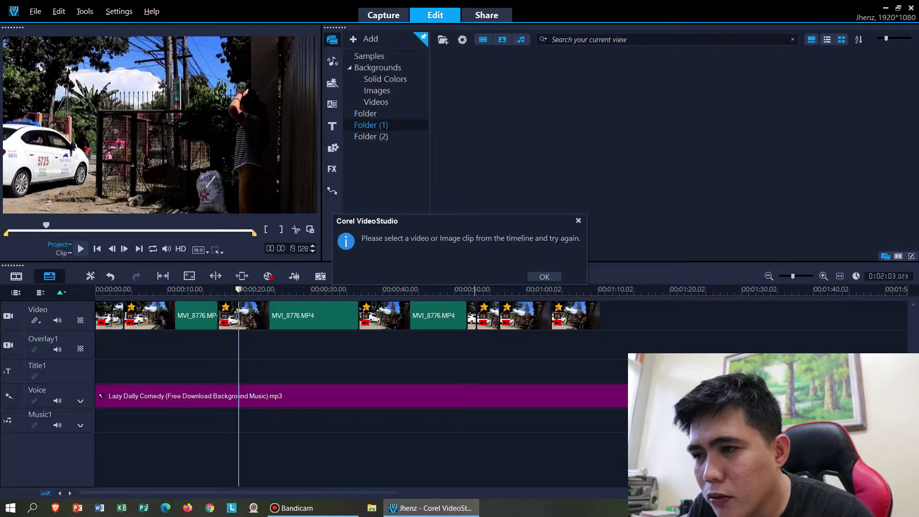
pyautogui.click(544, 276)
# Split the Lazy Dally Comedy clip on the Voice track at about 53 seconds, where the handover segment starts
pyautogui.click(412, 316)
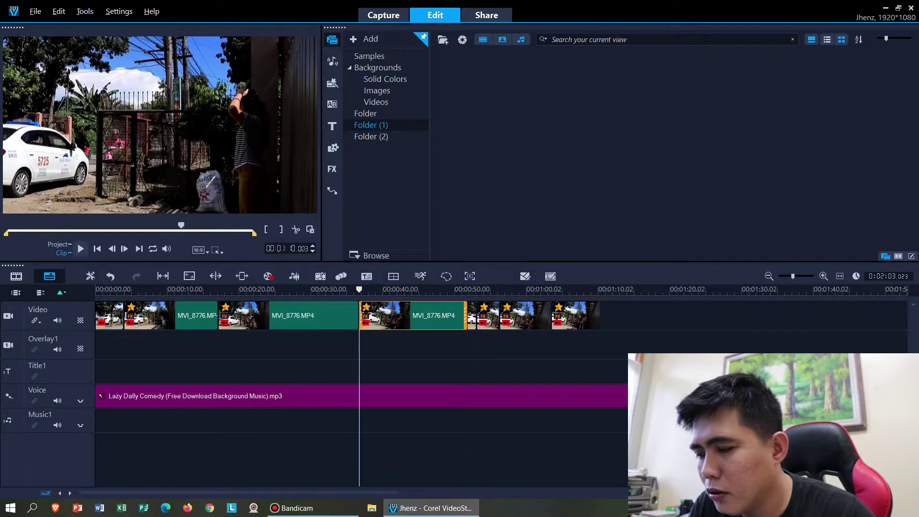
pyautogui.moveTo(472, 290)
pyautogui.mouseDown()
pyautogui.moveTo(520, 289)
pyautogui.moveTo(481, 289)
pyautogui.mouseUp()
pyautogui.click(489, 315)
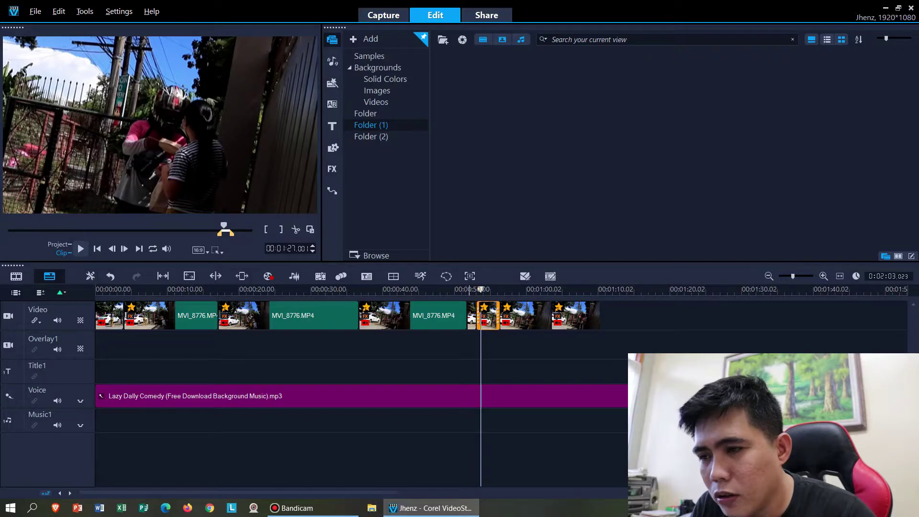
pyautogui.doubleClick(470, 316)
pyautogui.click(486, 396)
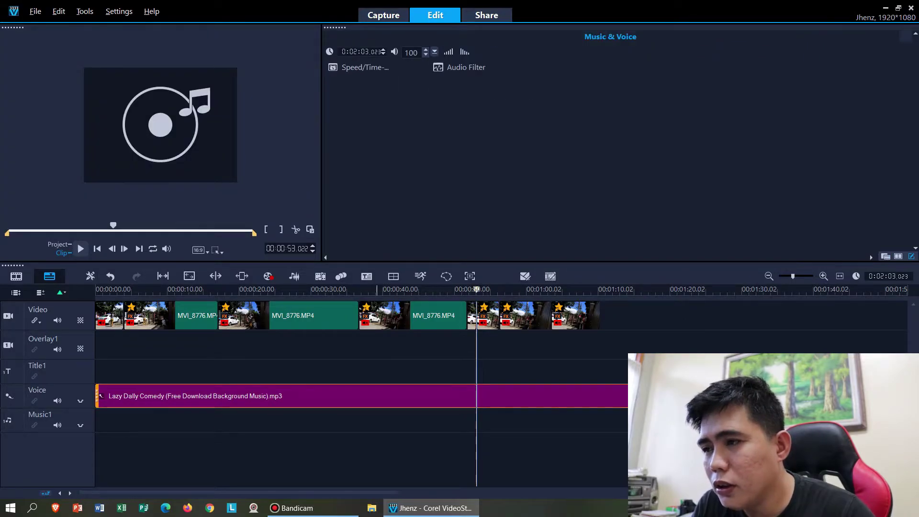
pyautogui.click(296, 229)
# Keep the second part of the split music and move it along the Voice track to the start of the tail video clip
pyautogui.press('Delete')
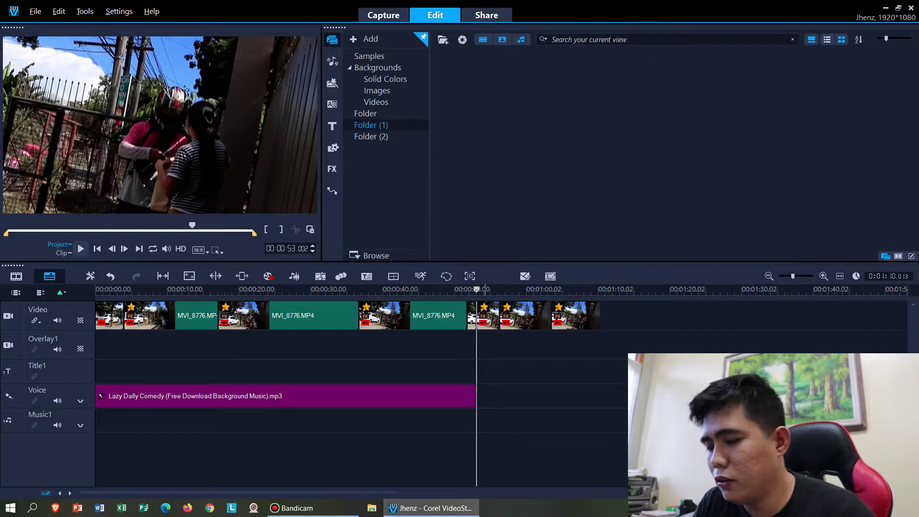
pyautogui.hotkey('ctrl', 'z')
pyautogui.moveTo(587, 401); pyautogui.dragTo(649, 404)
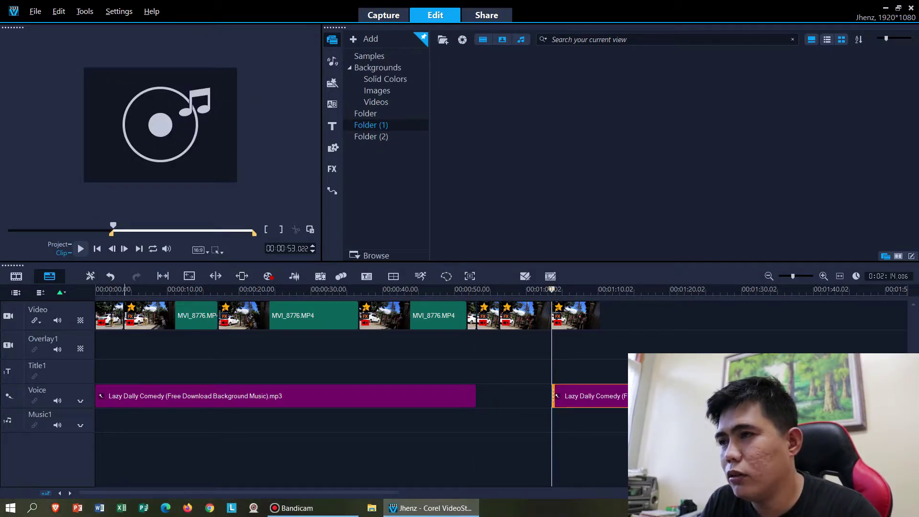
# Insert the Sad - Emotional Cinematic Background Music file from the Spoken Poetry Music folder onto the Voice track
pyautogui.click(35, 11)
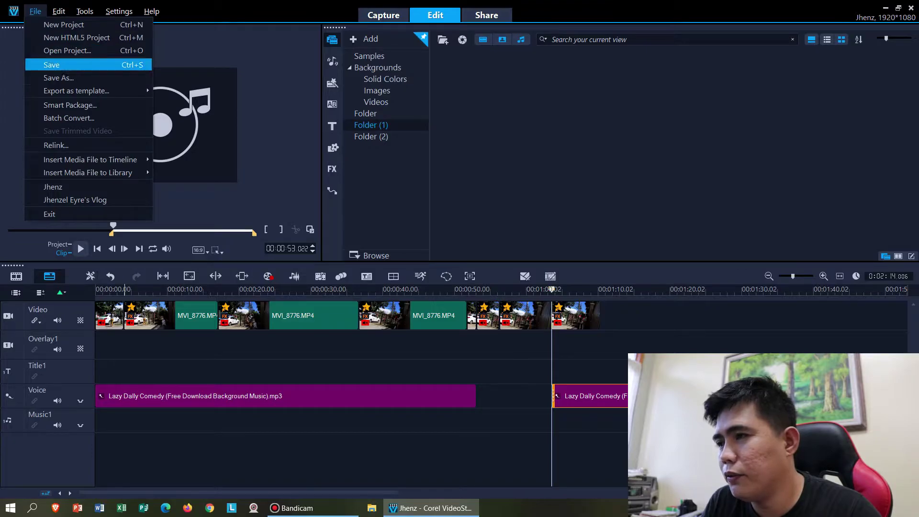
pyautogui.moveTo(89, 160)
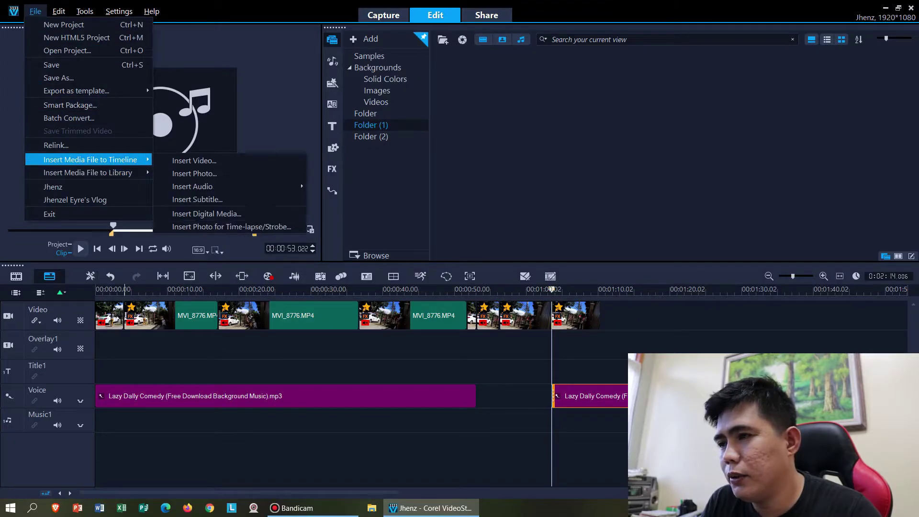
pyautogui.moveTo(192, 187)
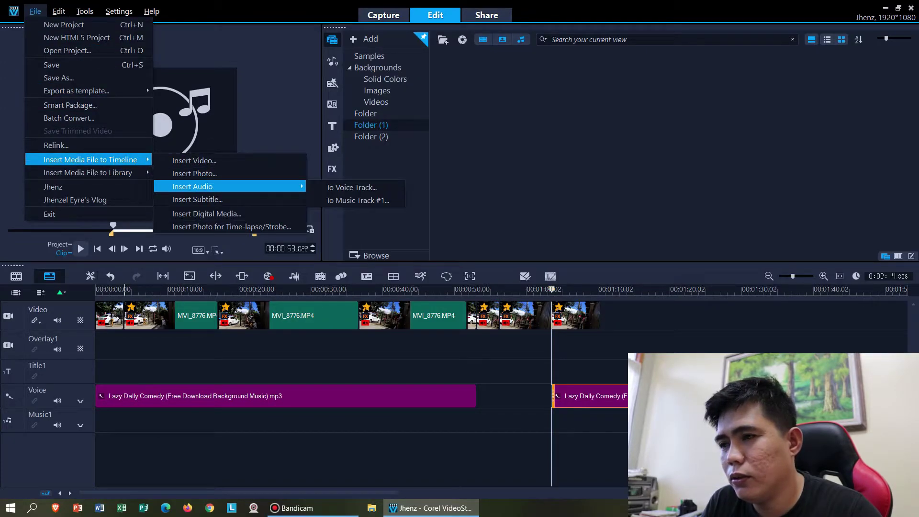
pyautogui.click(352, 187)
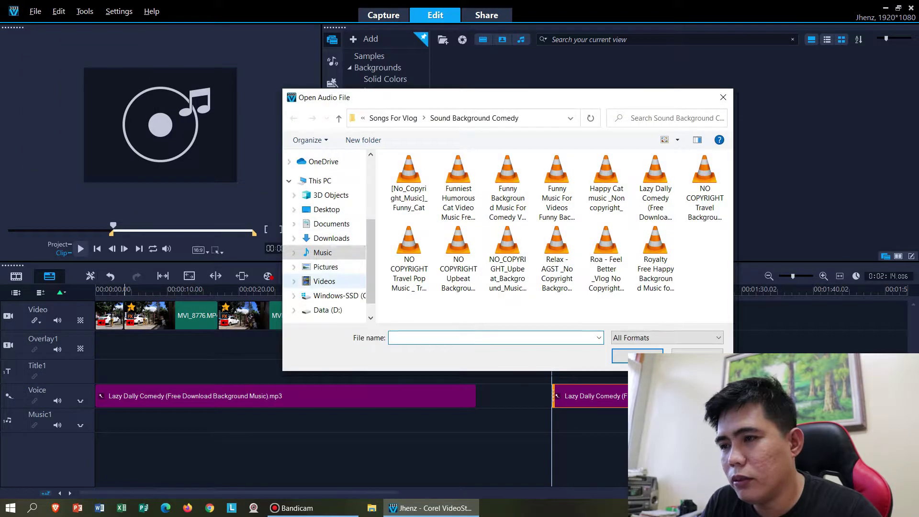
pyautogui.click(322, 253)
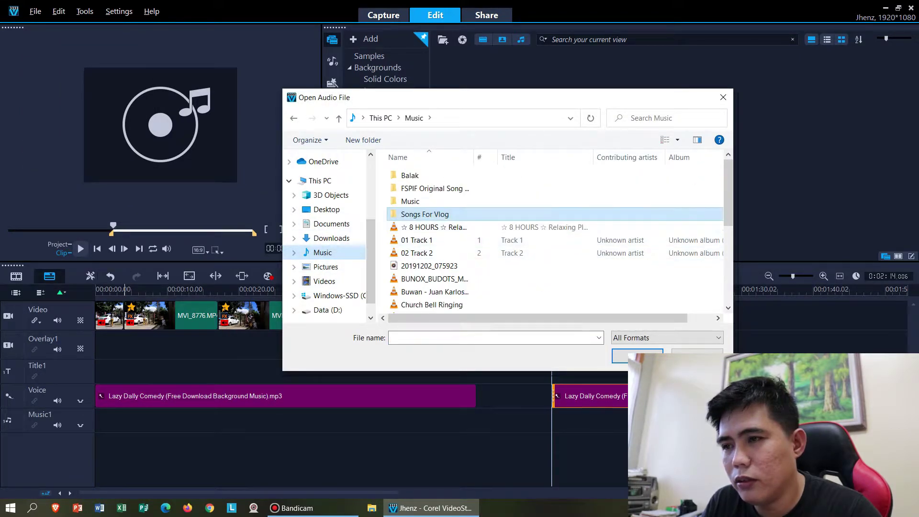
pyautogui.doubleClick(424, 214)
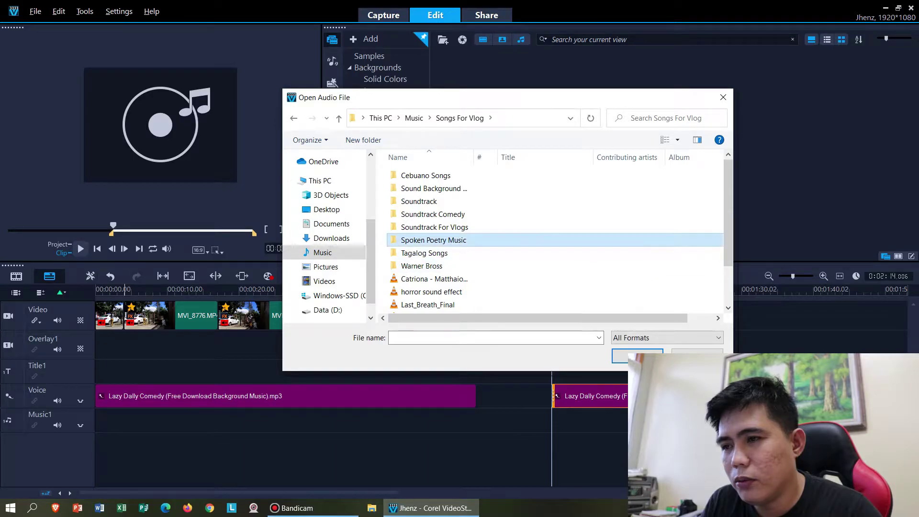
pyautogui.doubleClick(433, 239)
pyautogui.click(433, 240)
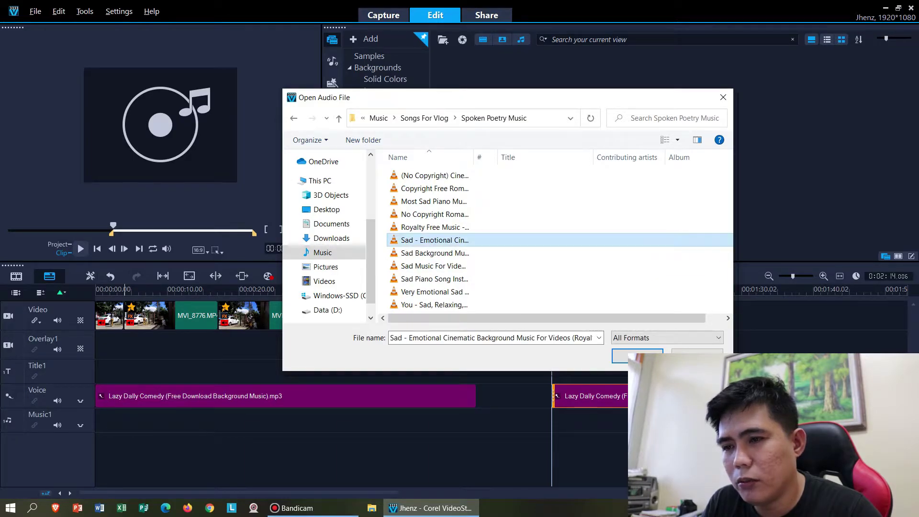
pyautogui.click(641, 356)
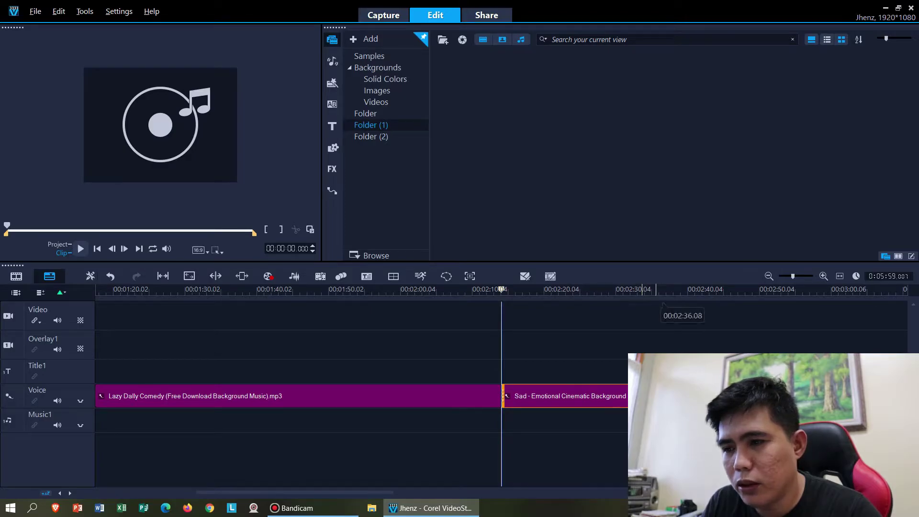
# Move the second Lazy Dally Comedy part to the Music1 track and place the sad music directly behind the first part
pyautogui.click(768, 277)
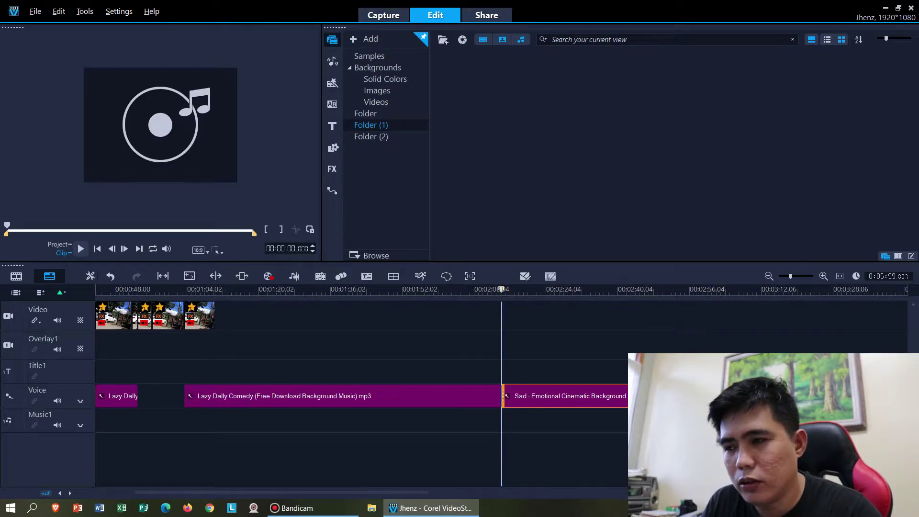
pyautogui.click(768, 276)
pyautogui.click(769, 276)
pyautogui.click(768, 276)
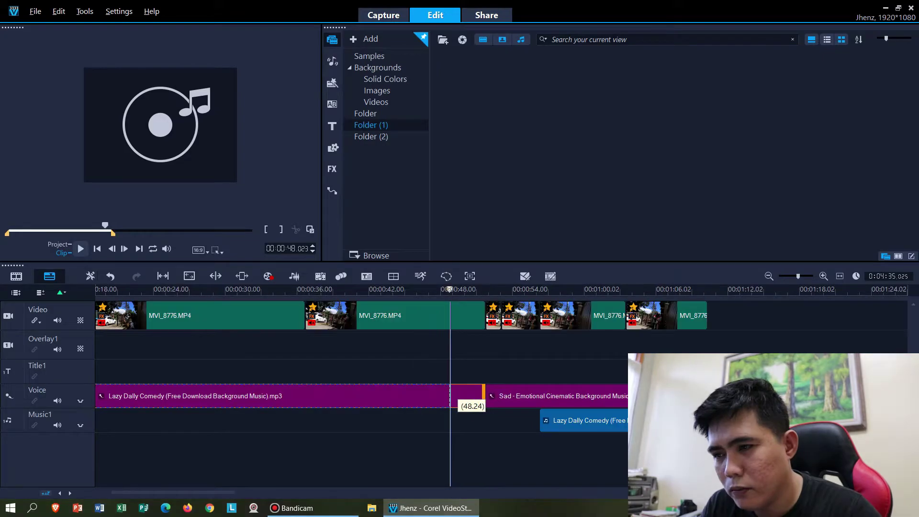
# Shorten the first Lazy Dally Comedy part to end at about 47 seconds and pull the sad music directly behind it
pyautogui.moveTo(484, 396); pyautogui.dragTo(433, 396)
pyautogui.moveTo(536, 396); pyautogui.dragTo(485, 396)
pyautogui.click(417, 290)
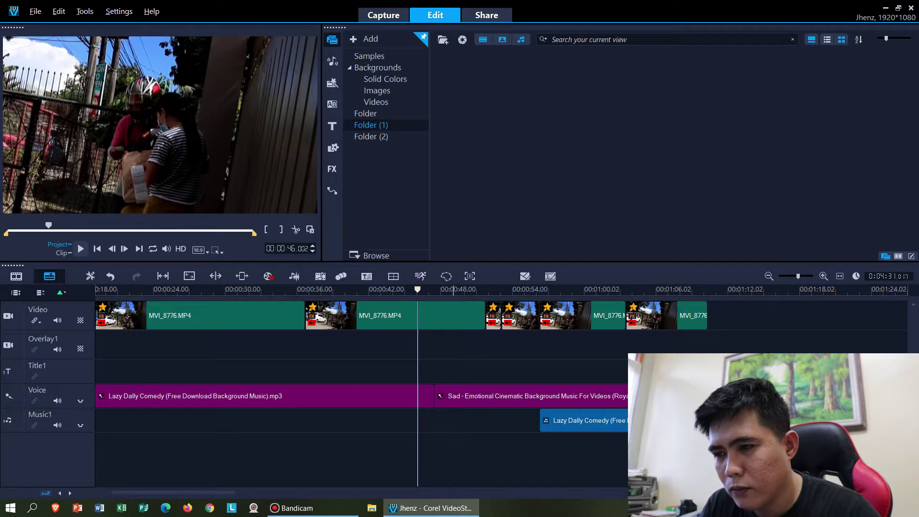
# Play the project from about 46 seconds to its end to check the change from comedy to sad music
pyautogui.press('space')
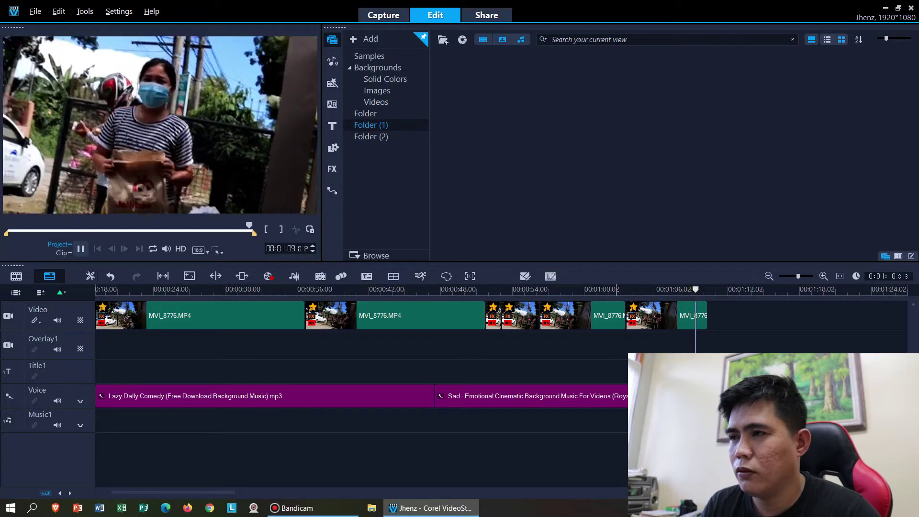
pyautogui.press('space')
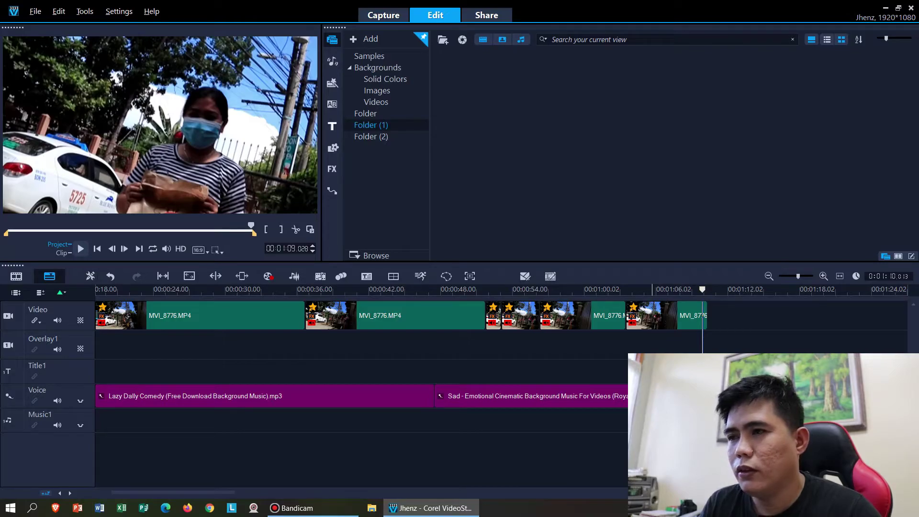
# Add the orange Lorem | ipsum title preset to Overlay1 at about 2 seconds and delete its ipsum text
pyautogui.click(332, 126)
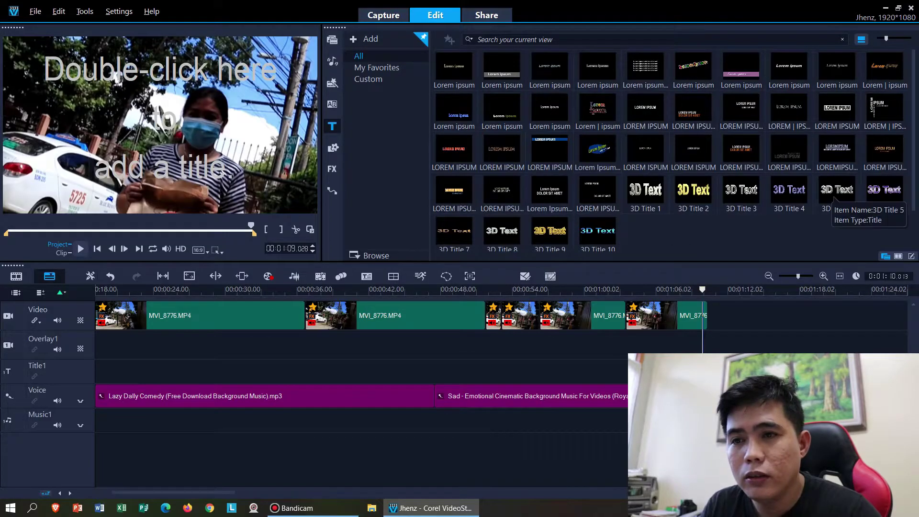
pyautogui.press('Home')
pyautogui.moveTo(884, 67); pyautogui.dragTo(134, 345)
pyautogui.doubleClick(129, 344)
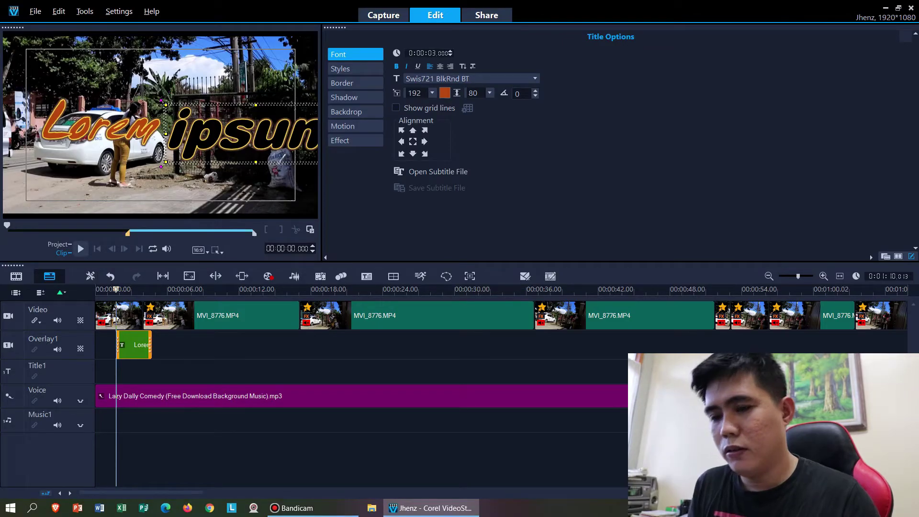
pyautogui.press('Delete')
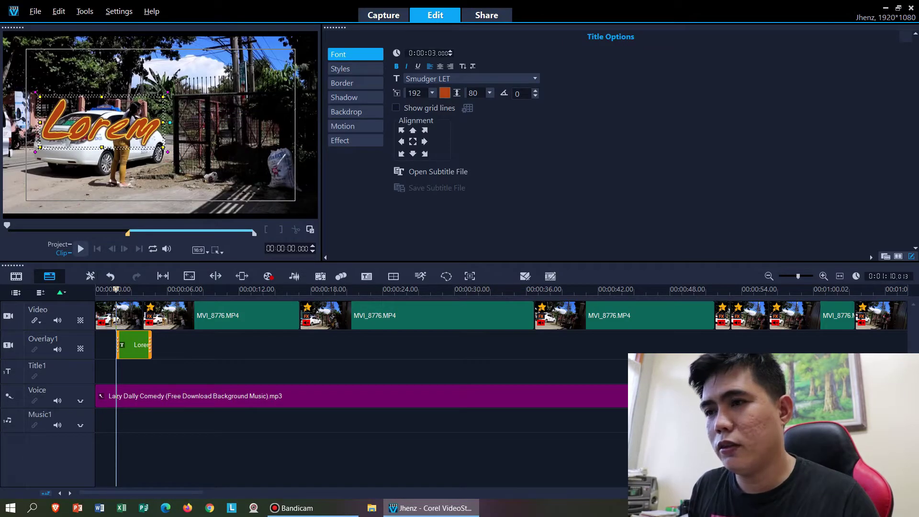
# Change the Lorem title's font to Swis721 BlkRnd BT and turn off its italic style
pyautogui.click(535, 79)
pyautogui.scroll(-2, 534, 142)
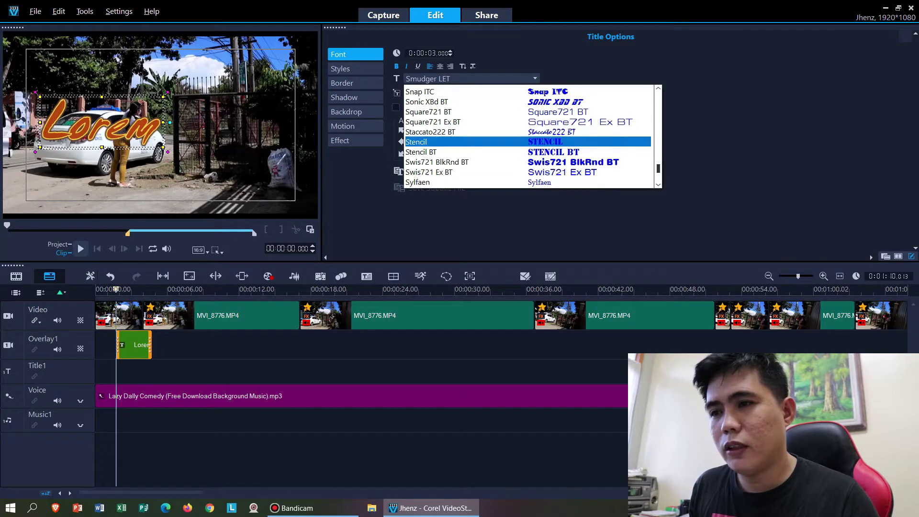
pyautogui.press('Up')
pyautogui.press('Down')
pyautogui.press('Down')
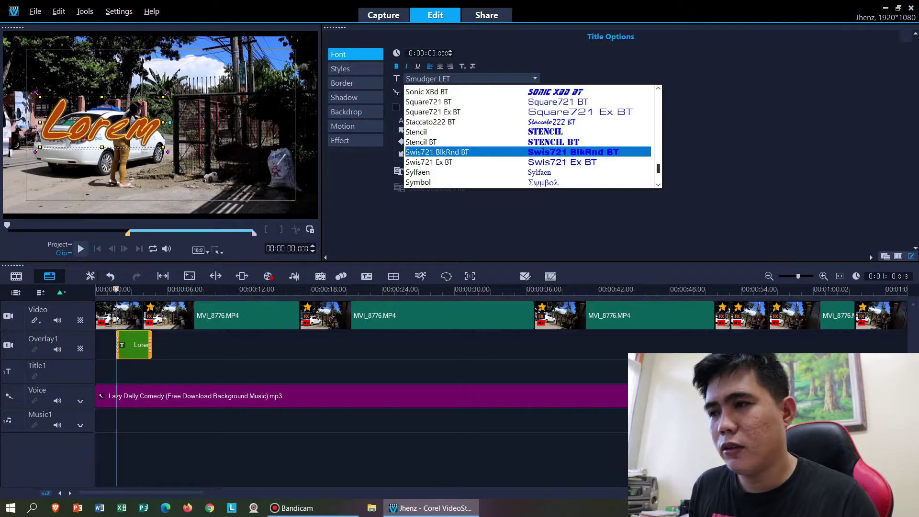
pyautogui.press('Return')
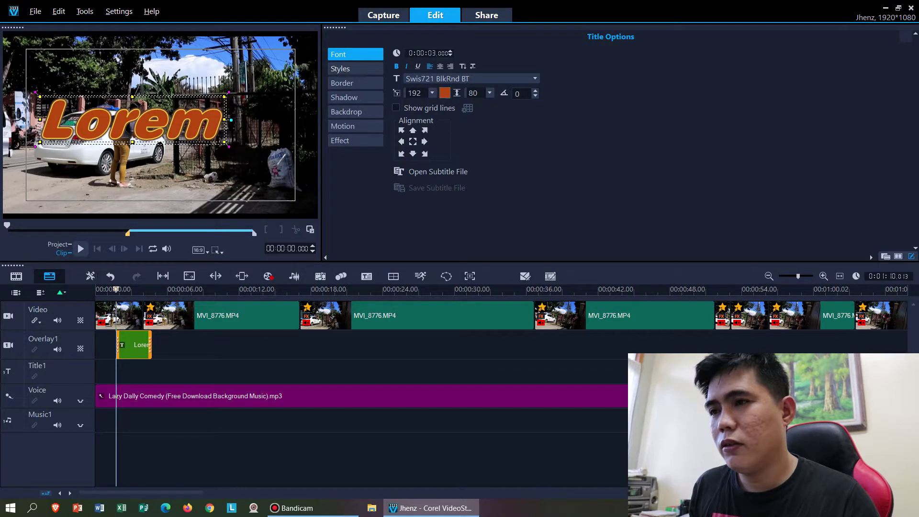
pyautogui.click(406, 66)
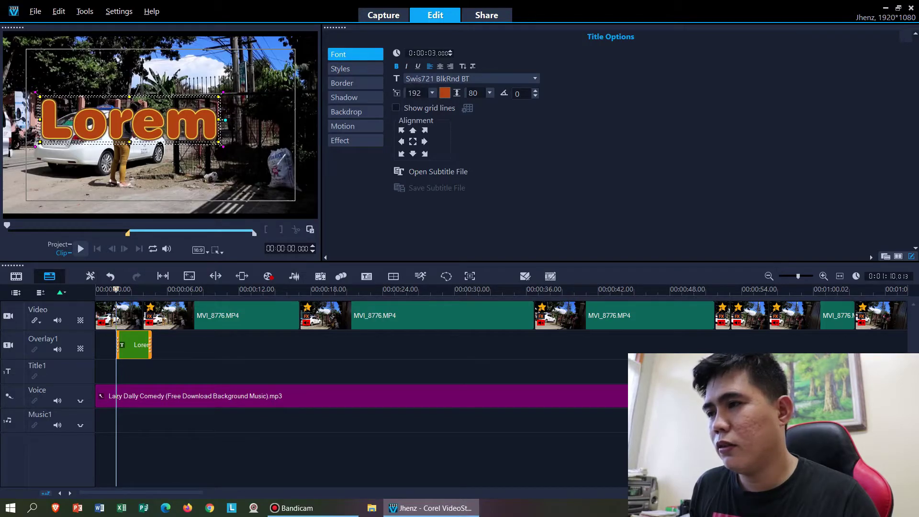
# Replace the placeholder word Lorem in the title with the person's nickname
pyautogui.doubleClick(209, 123)
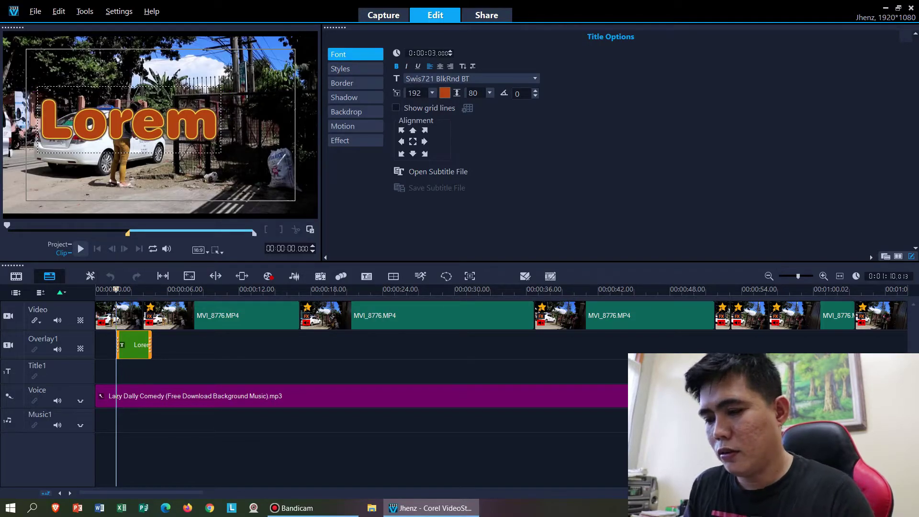
pyautogui.write('J')
pyautogui.press('BackSpace')
pyautogui.press('BackSpace')
pyautogui.press('BackSpace')
pyautogui.press('BackSpace')
pyautogui.press('BackSpace')
pyautogui.press('BackSpace')
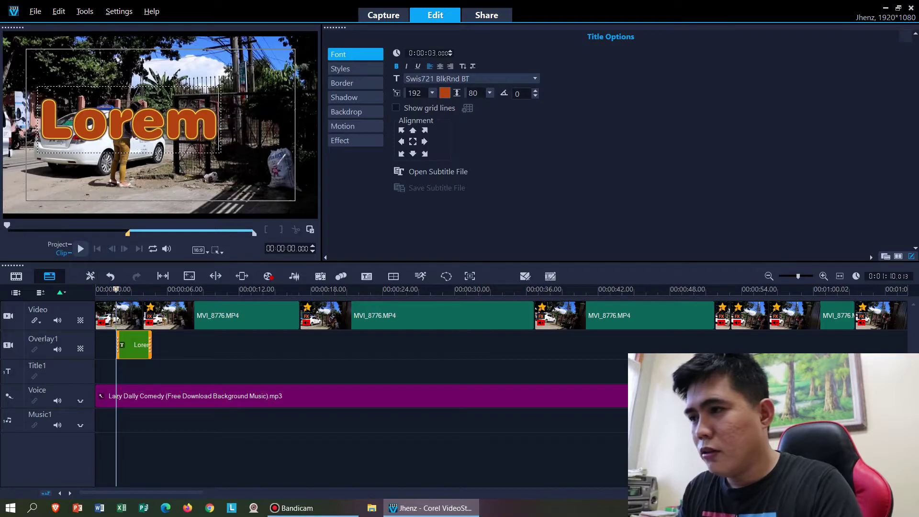
pyautogui.write('Jhen')
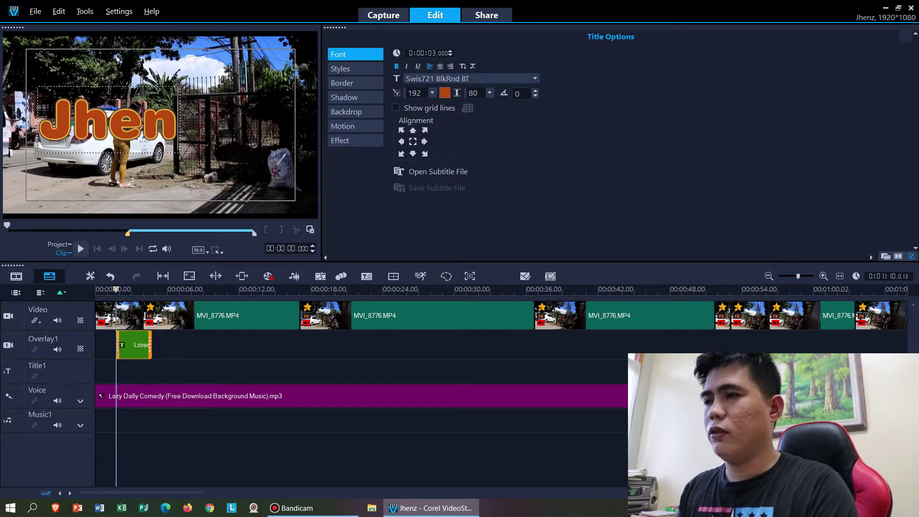
# Clear the nickname from the title and enter "Giving Food" instead
pyautogui.press('BackSpace')
pyautogui.press('BackSpace')
pyautogui.press('BackSpace')
pyautogui.press('BackSpace')
pyautogui.write('G')
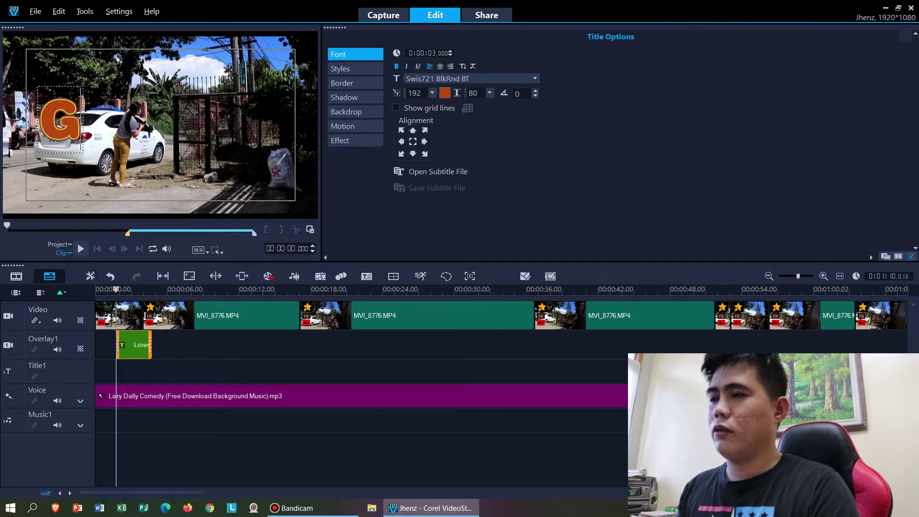
pyautogui.write('iving')
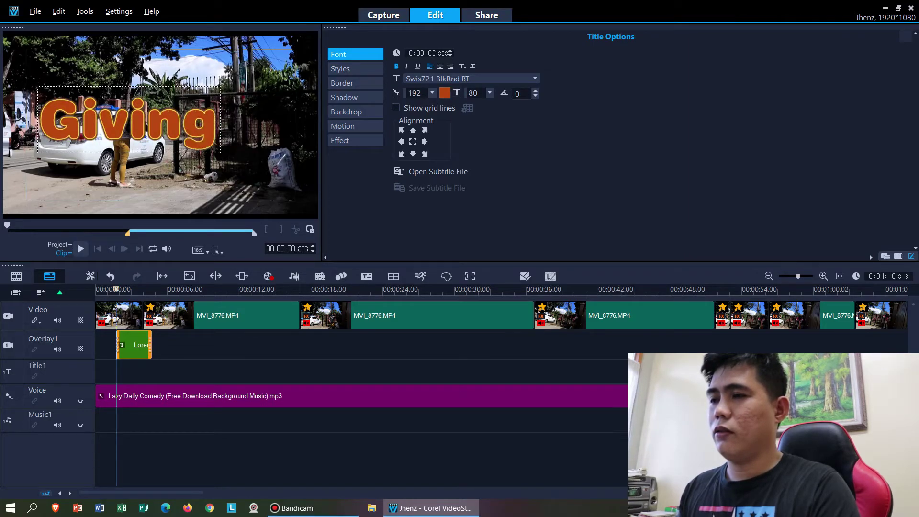
pyautogui.write(' Foo')
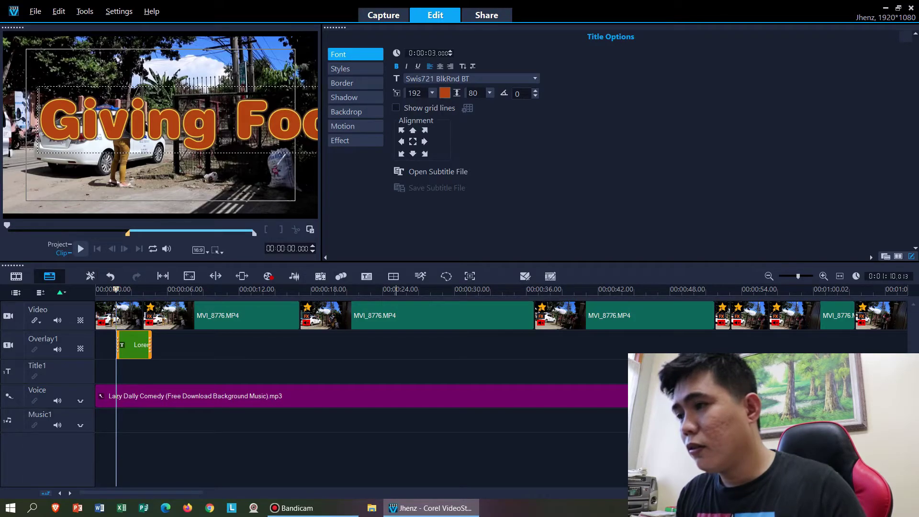
# Scale the Giving Food title down to font size 90 and place it in the upper middle of the frame
pyautogui.click(135, 344)
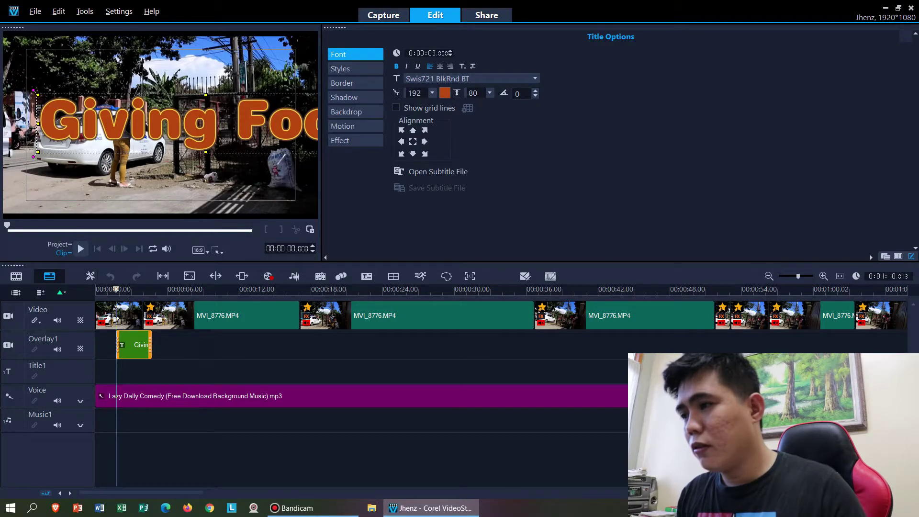
pyautogui.moveTo(38, 95); pyautogui.dragTo(136, 111)
pyautogui.moveTo(217, 125); pyautogui.dragTo(124, 105)
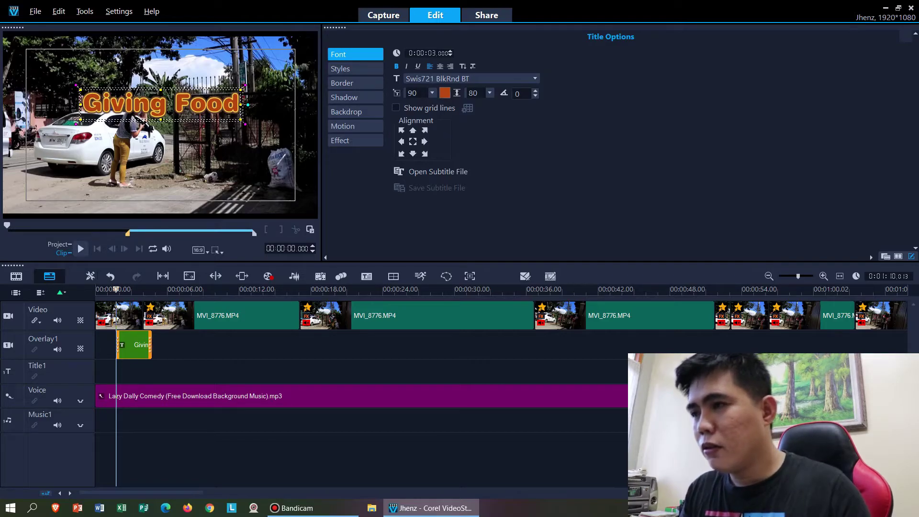
# Add "to" and "Food Panda Driver" as two new lines below Giving Food in the title
pyautogui.doubleClick(205, 104)
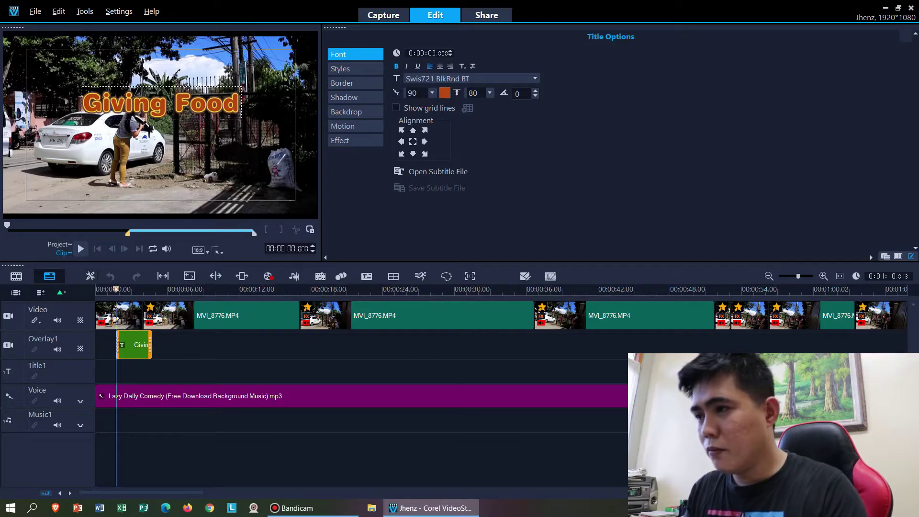
pyautogui.press('Return')
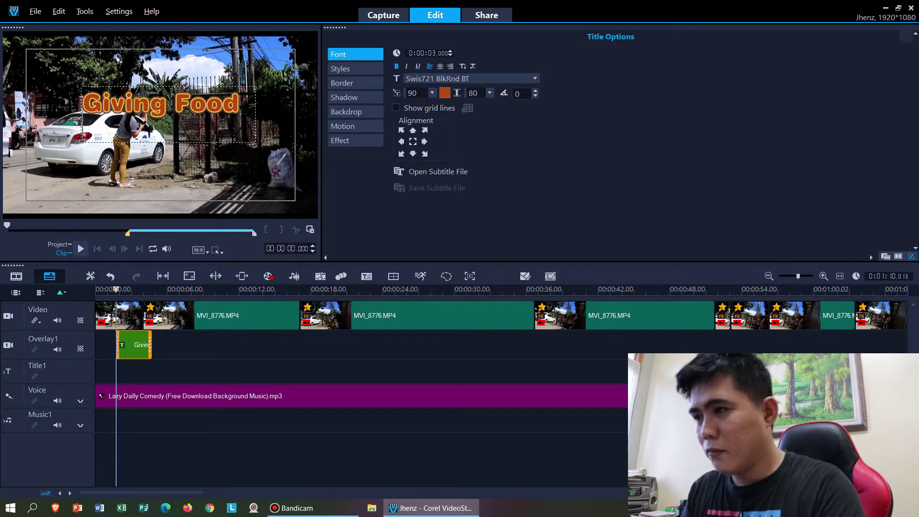
pyautogui.write('to')
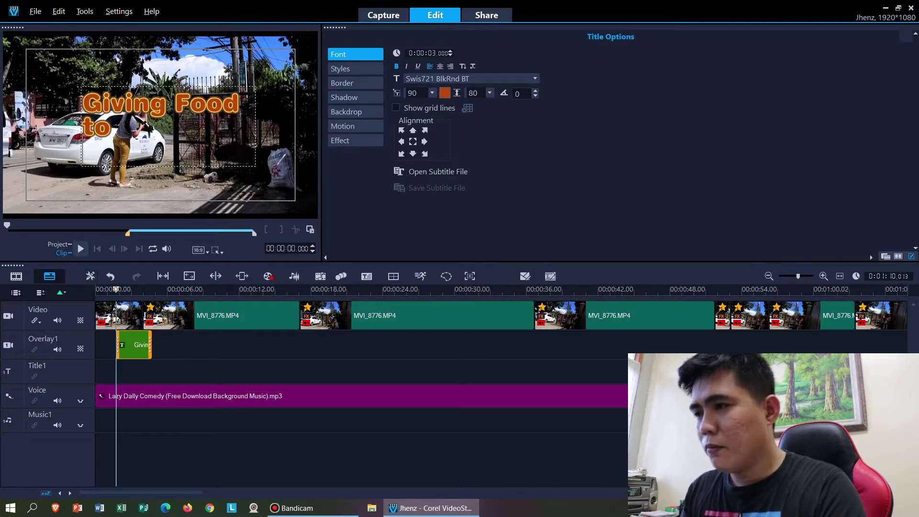
pyautogui.write('Food Pand')
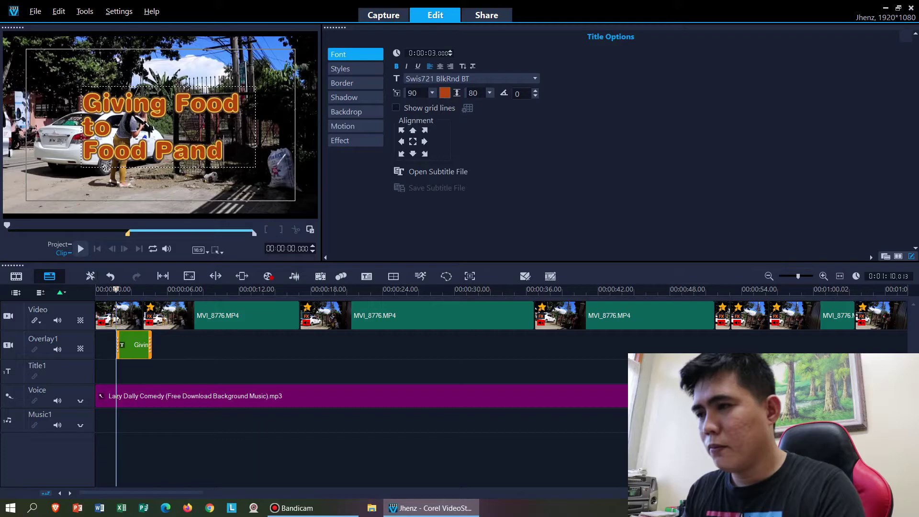
pyautogui.write('a Driver')
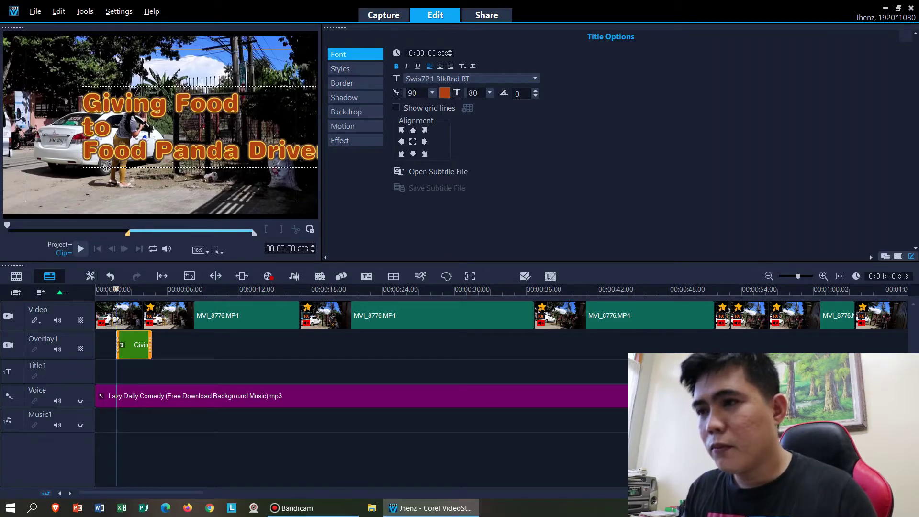
# Center-align the three title lines and move the title to the middle of the frame
pyautogui.click(440, 67)
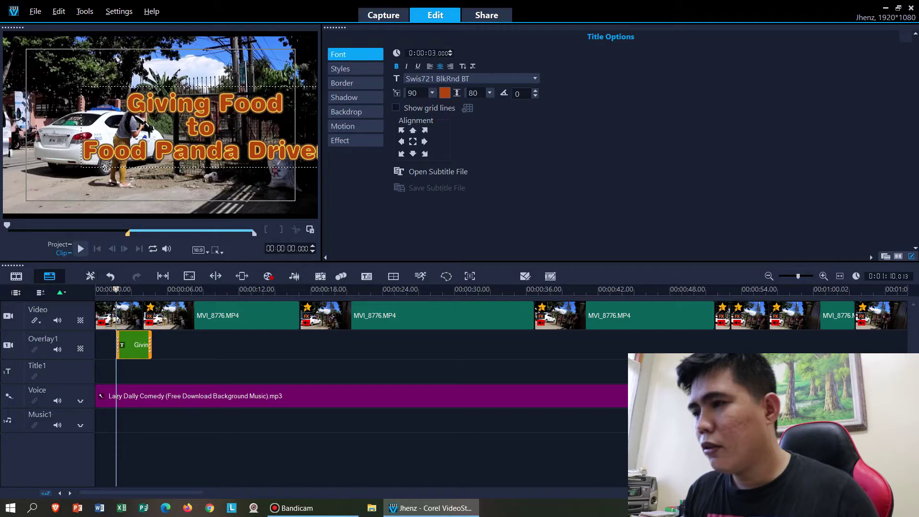
pyautogui.hotkey('shift', 'Down')
pyautogui.press('Down')
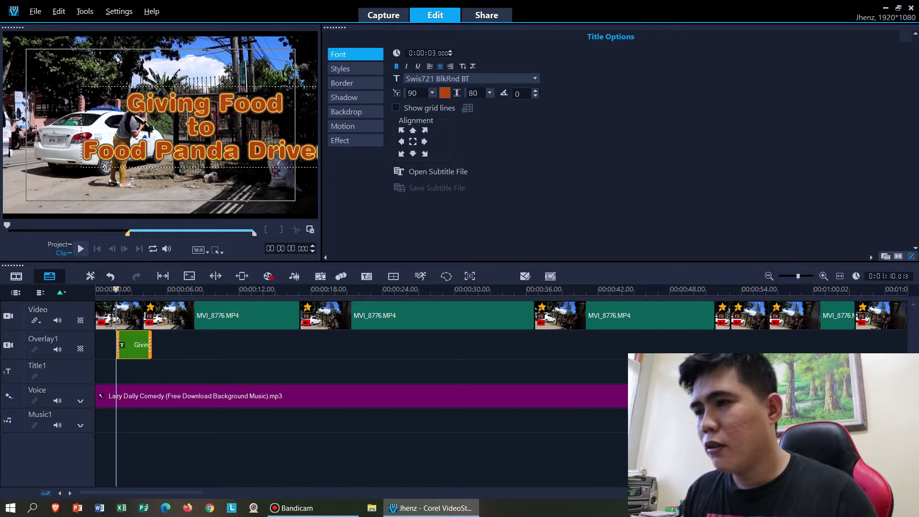
pyautogui.press('Escape')
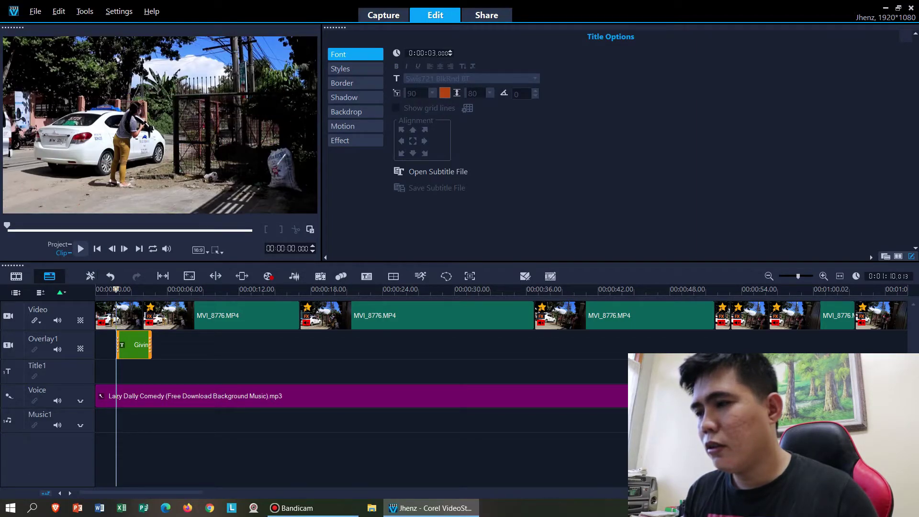
pyautogui.hotkey('ctrl', 'z')
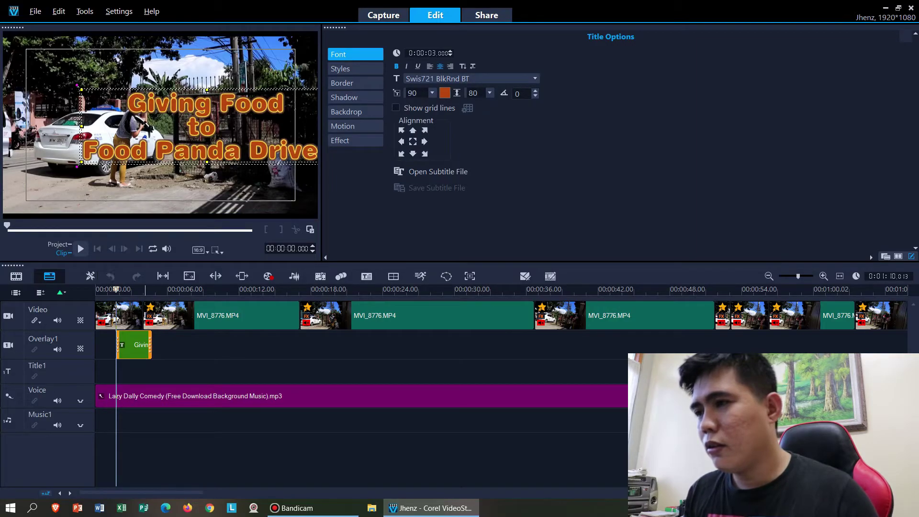
pyautogui.moveTo(206, 126); pyautogui.dragTo(164, 119)
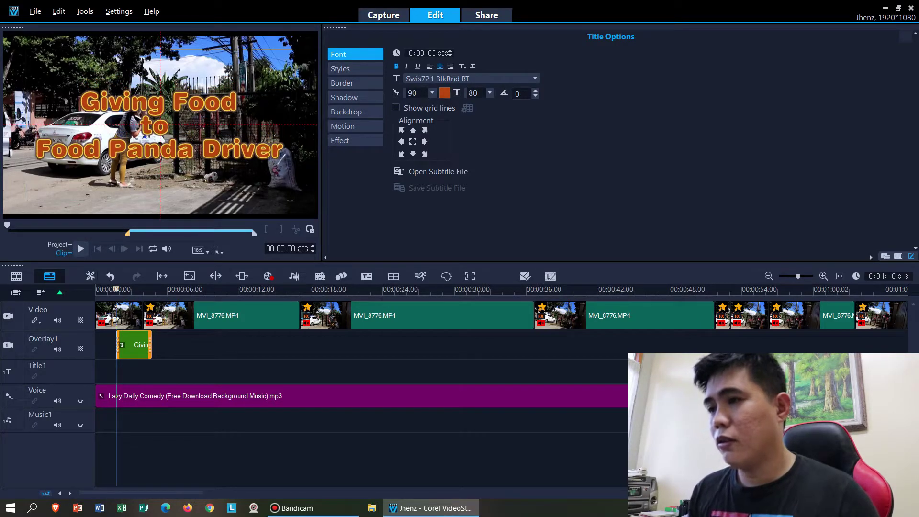
# Play the project from just before the title through to the end to review the finished edit
pyautogui.click(260, 290)
pyautogui.moveTo(260, 289); pyautogui.dragTo(112, 289)
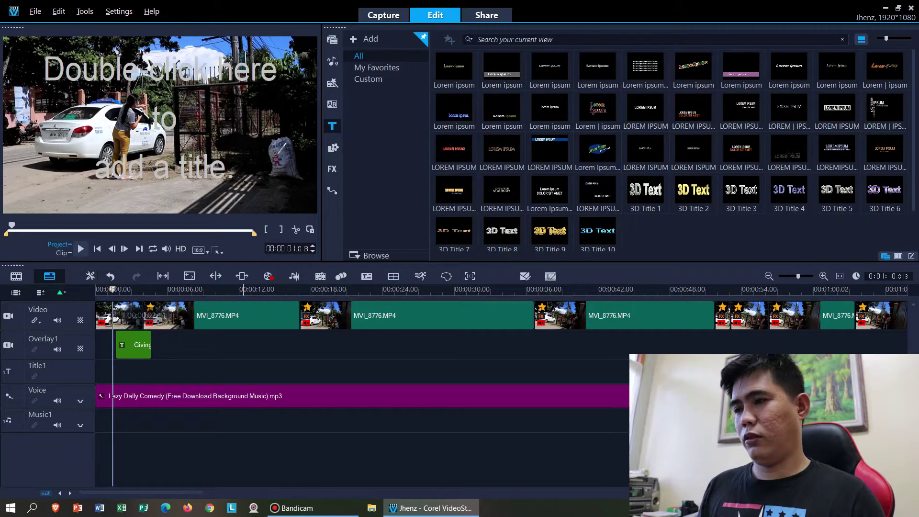
pyautogui.press('space')
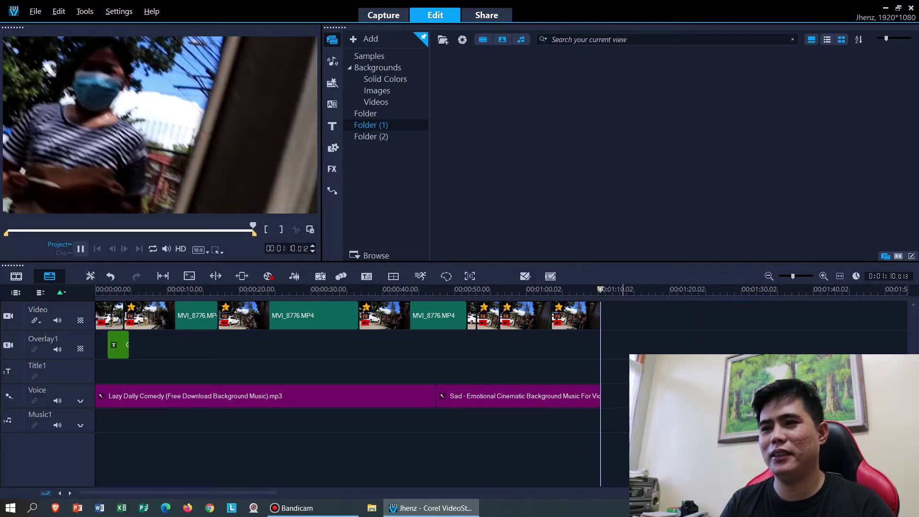
# Render the project as an MPEG-4 video with the MPEG-4 AVC (1920 x 1080, 30p, 15Mbps) profile instead of the project settings
pyautogui.click(486, 16)
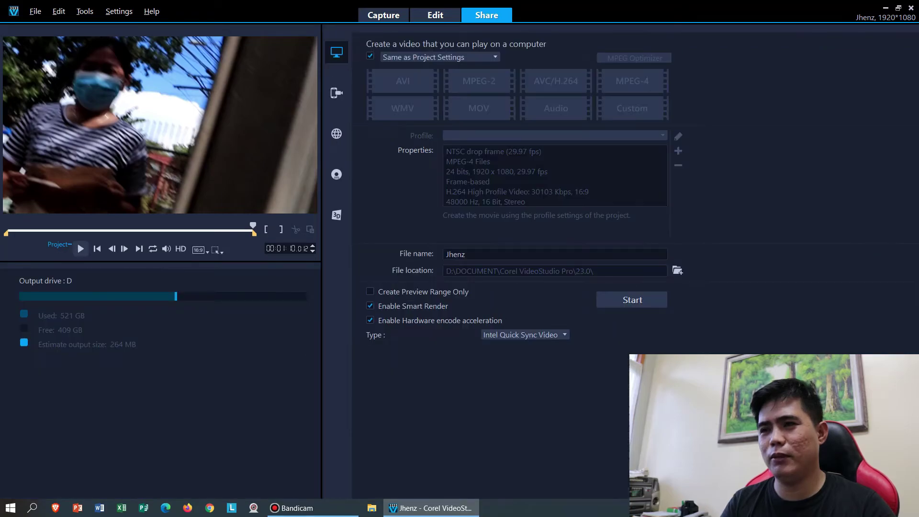
pyautogui.click(370, 56)
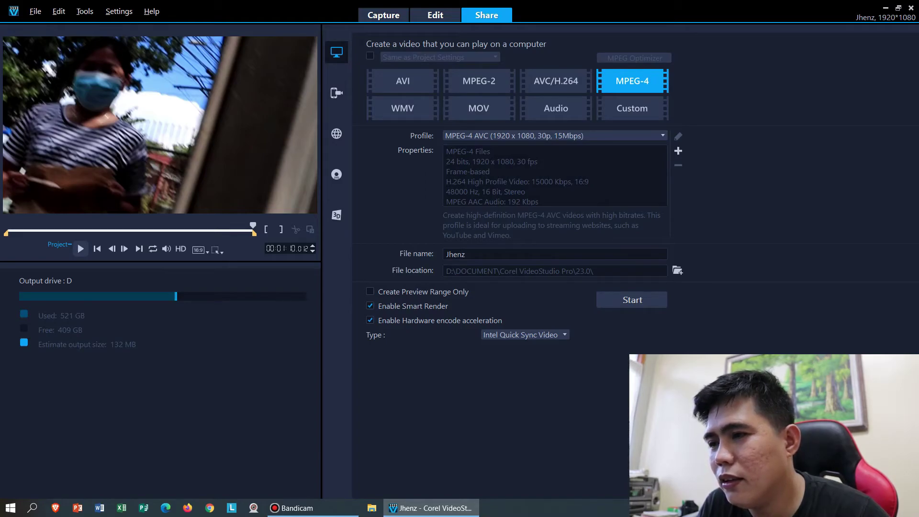
pyautogui.click(662, 136)
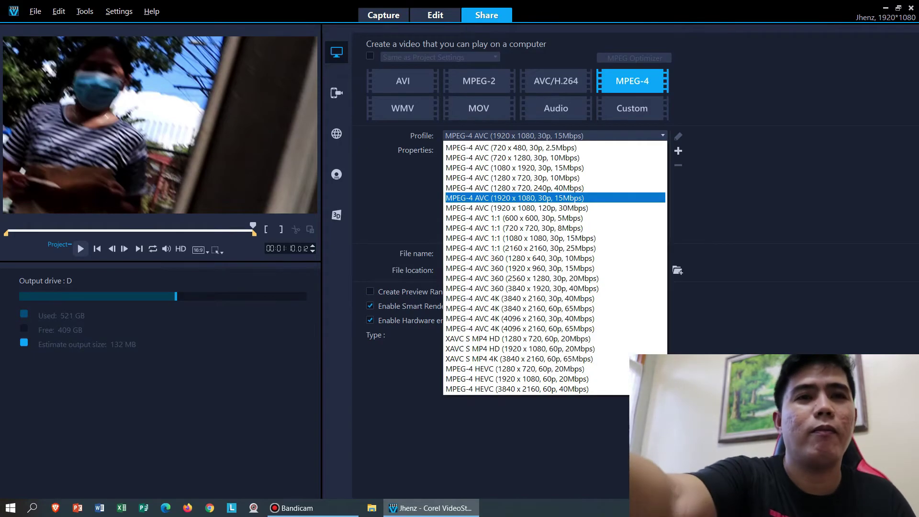
pyautogui.click(515, 198)
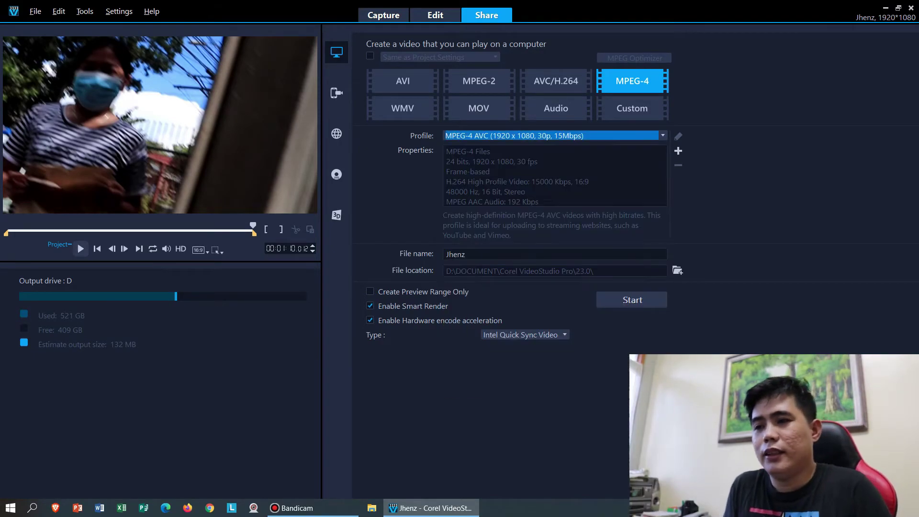
pyautogui.click(632, 300)
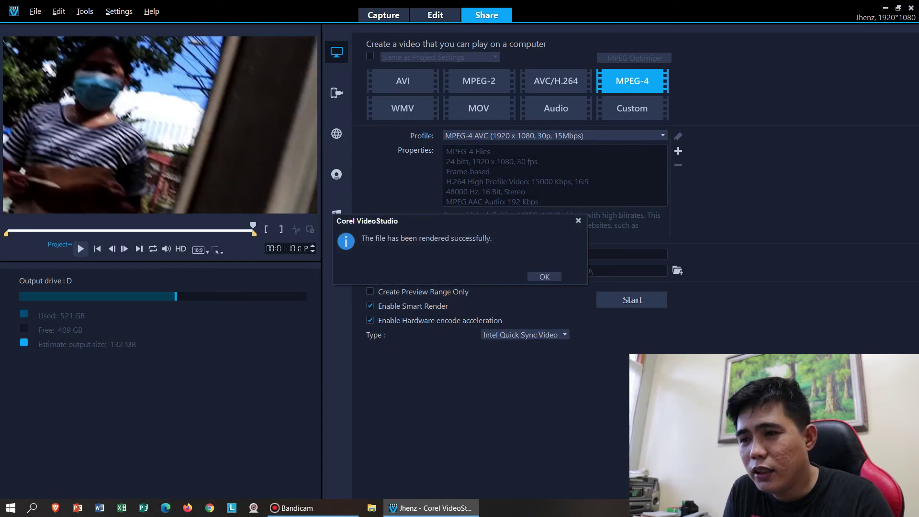
pyautogui.press('Return')
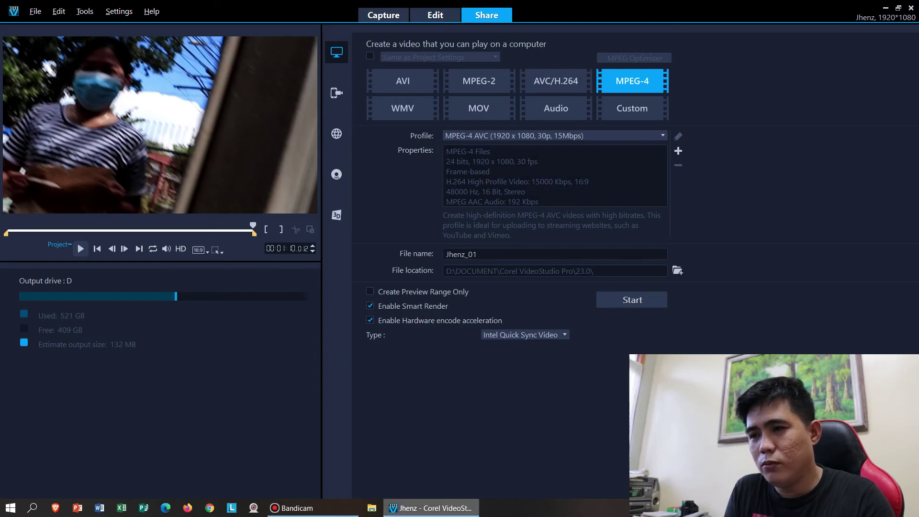
# Switch to File Explorer and open the rendered MP4 from the 23.0 folder in Documents > Corel VideoStudio Pro
pyautogui.click(371, 507)
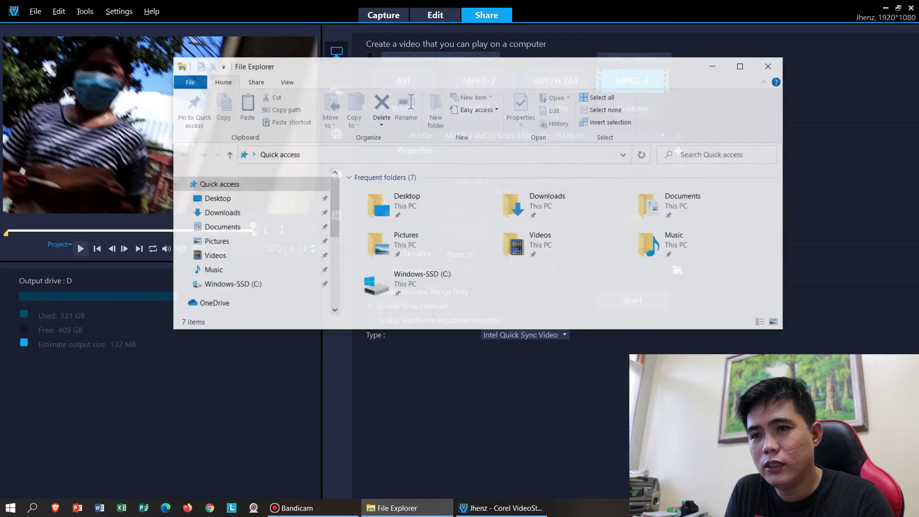
pyautogui.click(741, 66)
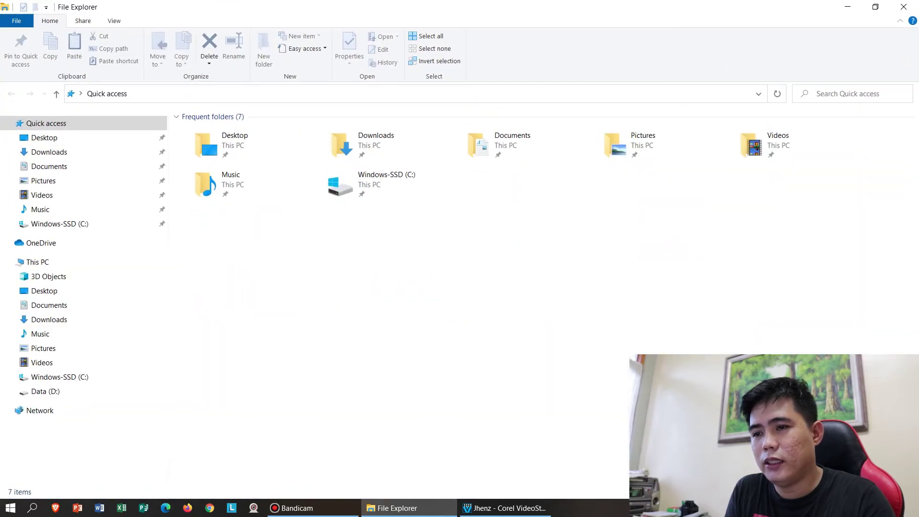
pyautogui.doubleClick(478, 144)
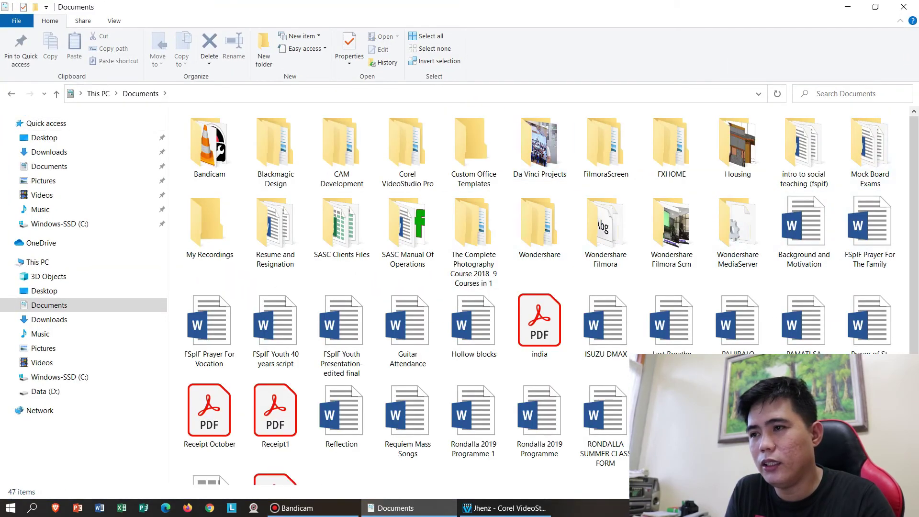
pyautogui.click(407, 150)
pyautogui.doubleClick(407, 149)
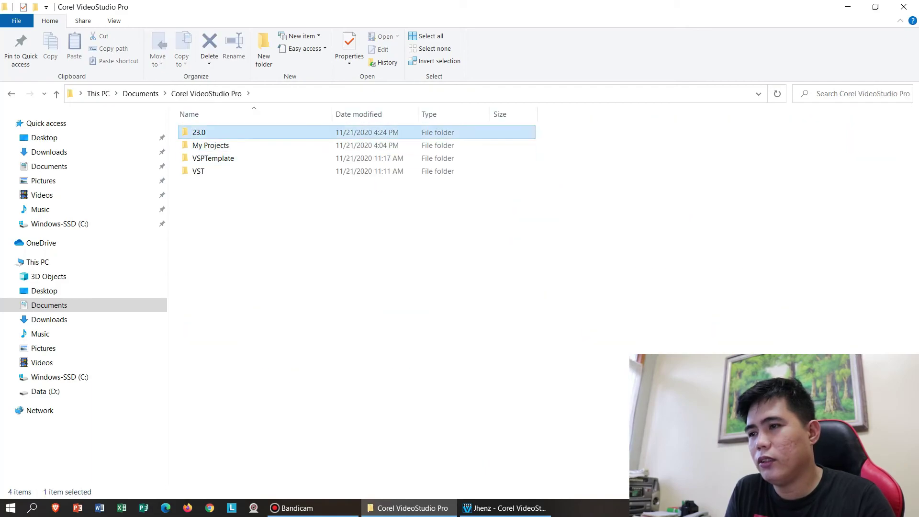
pyautogui.doubleClick(206, 132)
pyautogui.doubleClick(200, 184)
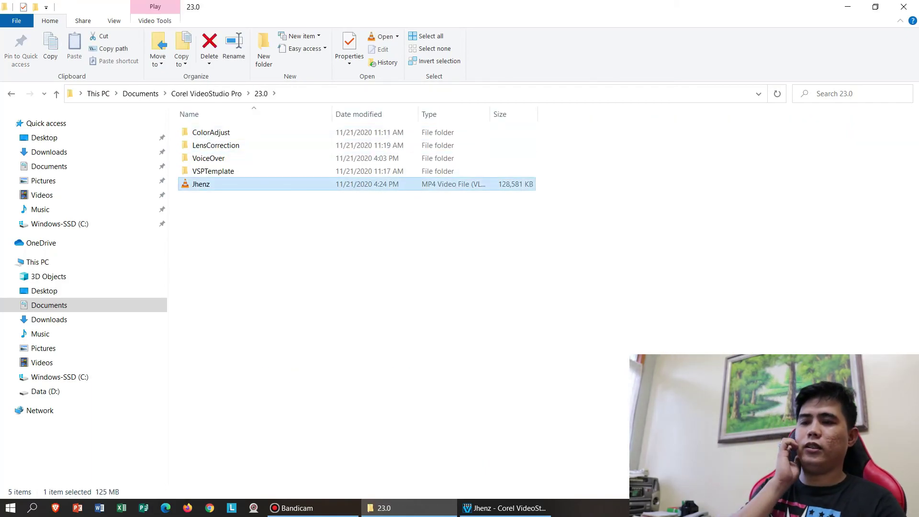